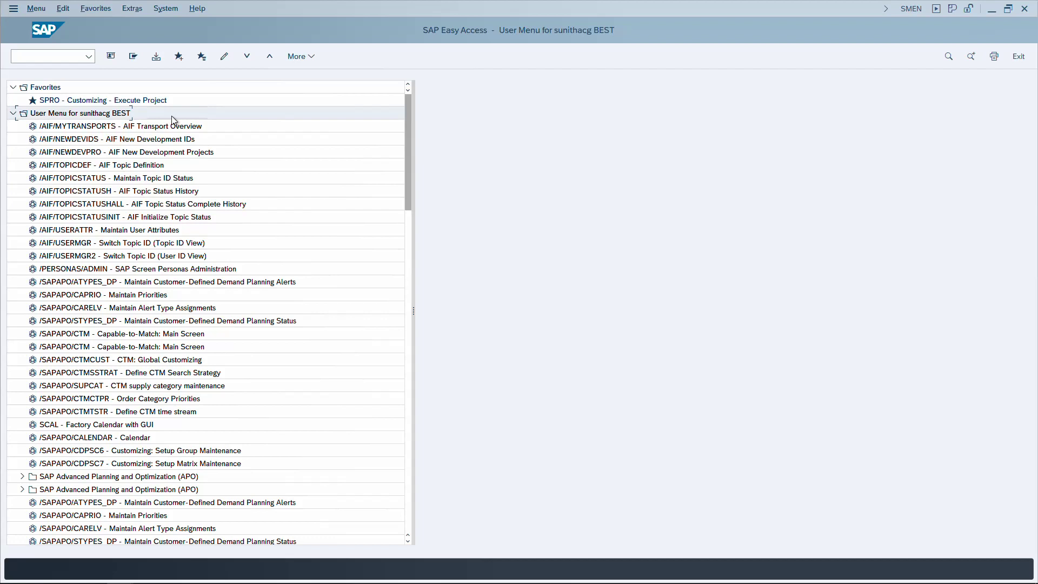
# - Switch the Easy Access tree between the SAP menu and the user menu, finishing on the SAP menu
pyautogui.hotkey('ctrl', 'F10')
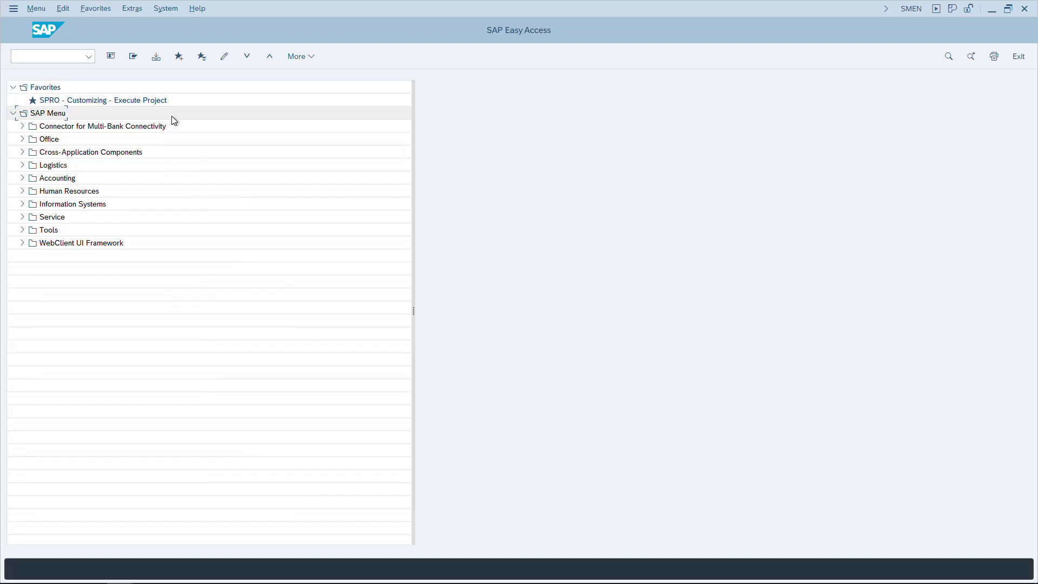
pyautogui.hotkey('shift', 'F10')
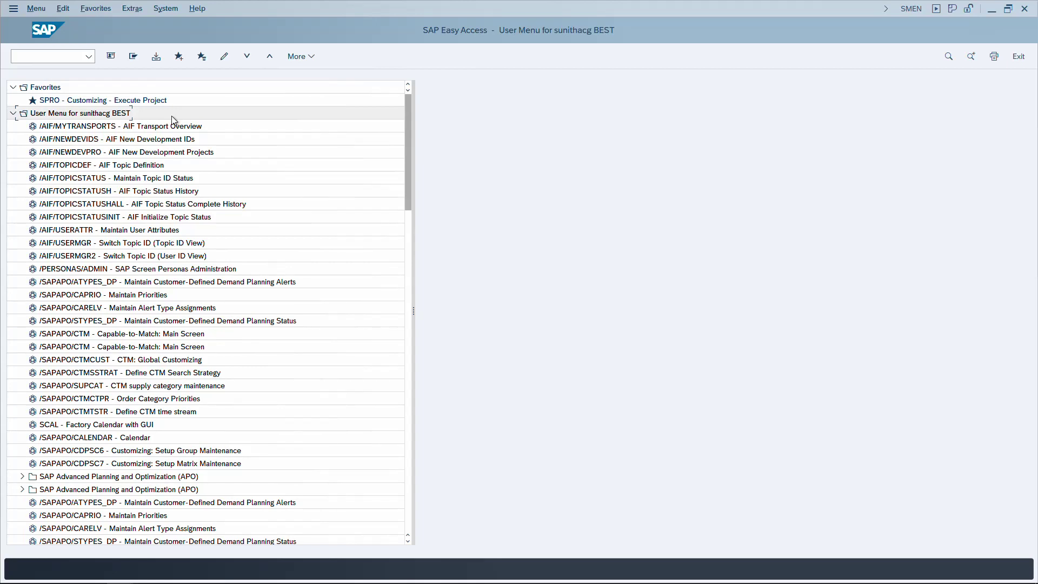
pyautogui.hotkey('ctrl', 'F11')
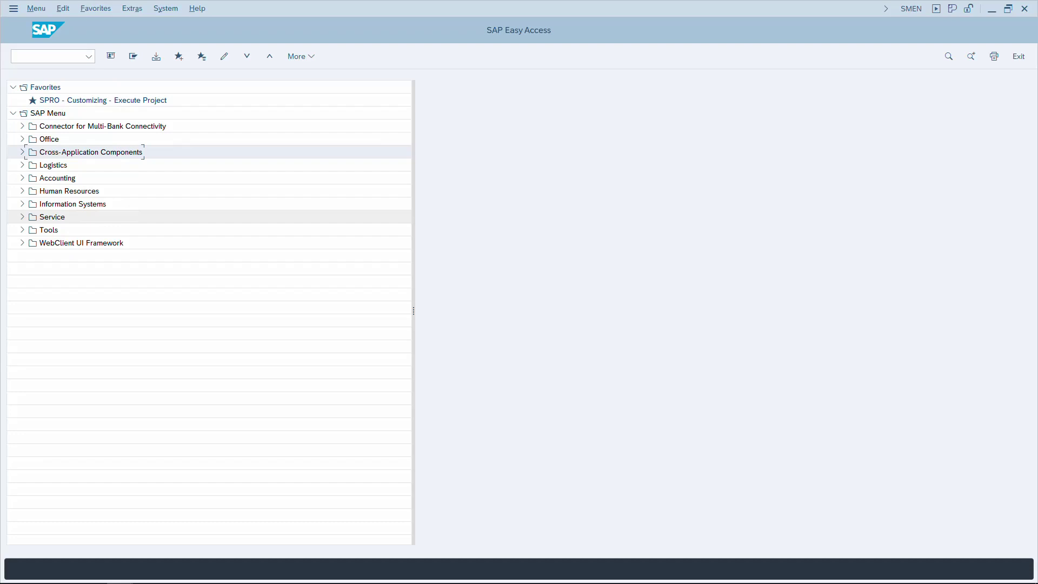
# - Expand the Cross-Application Components folder in the SAP menu and collapse it again
pyautogui.press('Right')
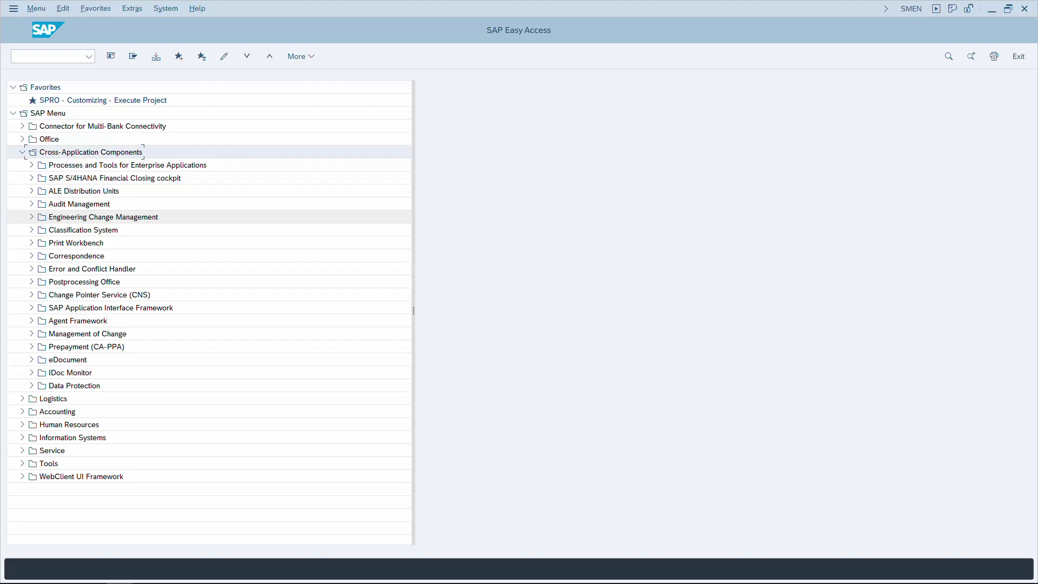
pyautogui.press('Left')
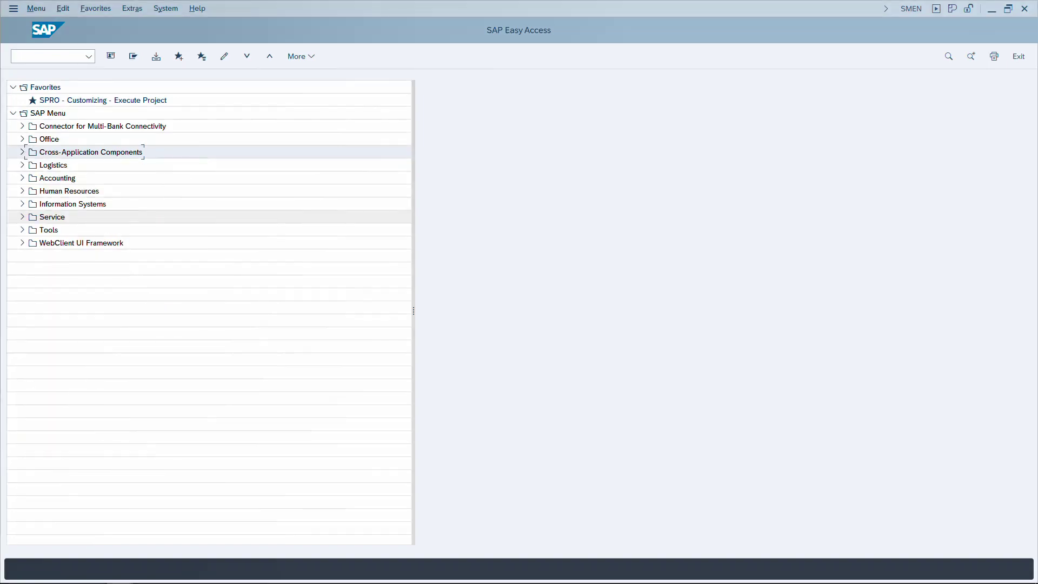
pyautogui.press('Up')
pyautogui.press('Down')
pyautogui.press('Down')
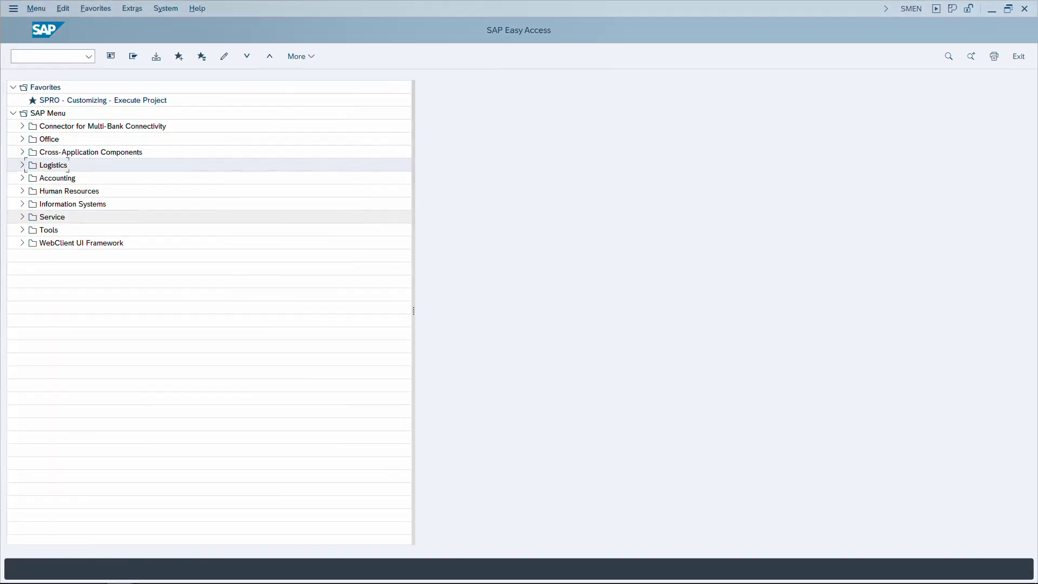
# - Open FB50 - Enter G/L Account Document under Accounting, Financial Accounting, General Ledger, Document Entry
pyautogui.press('Down')
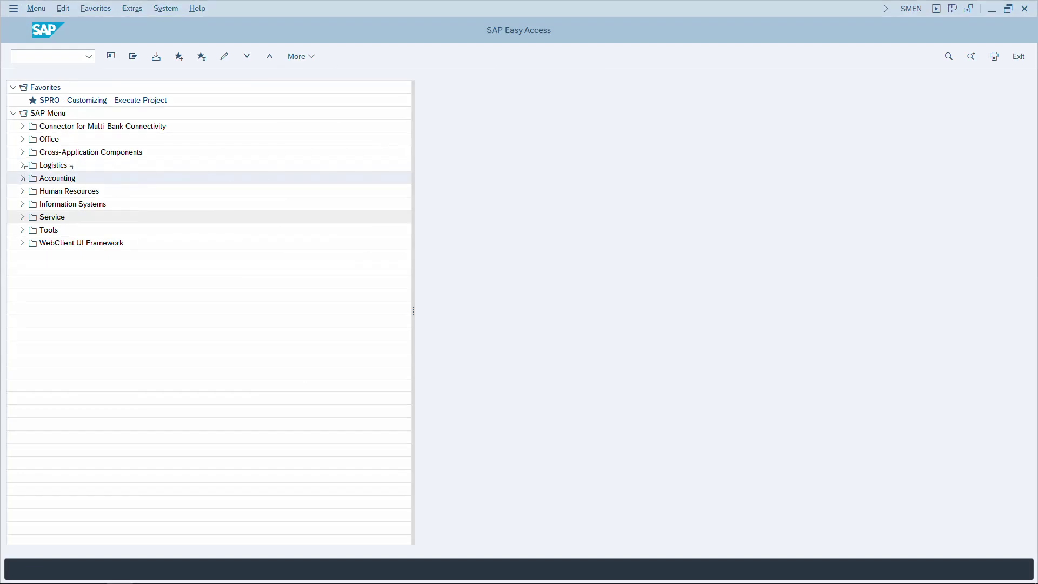
pyautogui.press('Right')
pyautogui.press('Down')
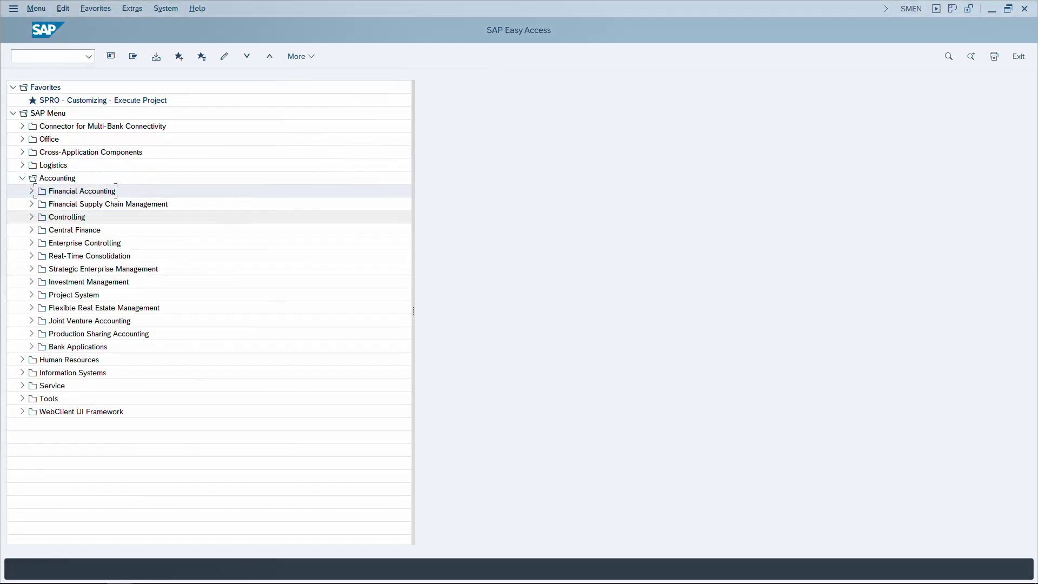
pyautogui.press('Right')
pyautogui.press('Down')
pyautogui.press('Right')
pyautogui.press('Down')
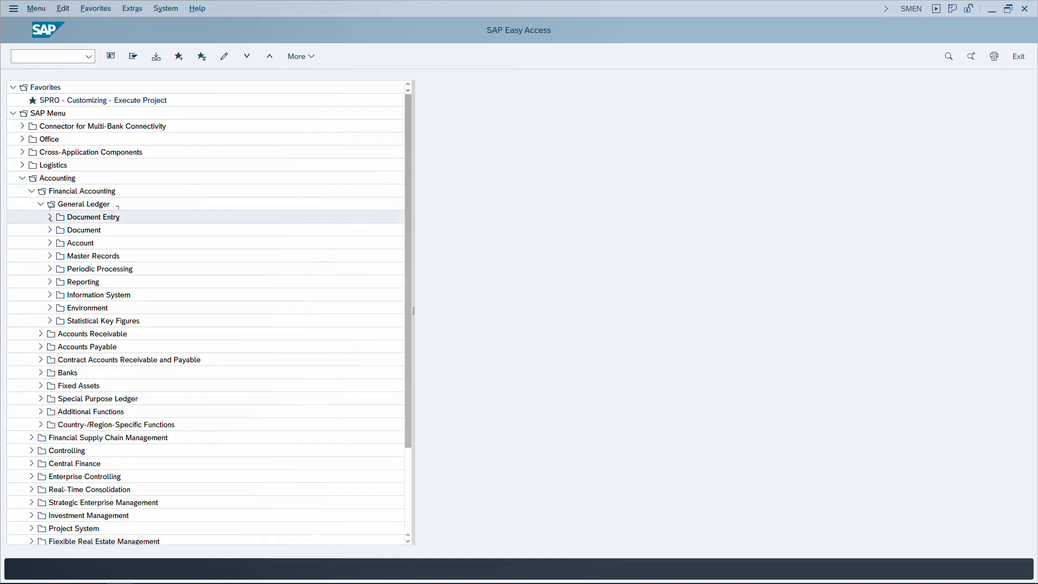
pyautogui.press('Right')
pyautogui.press('Down')
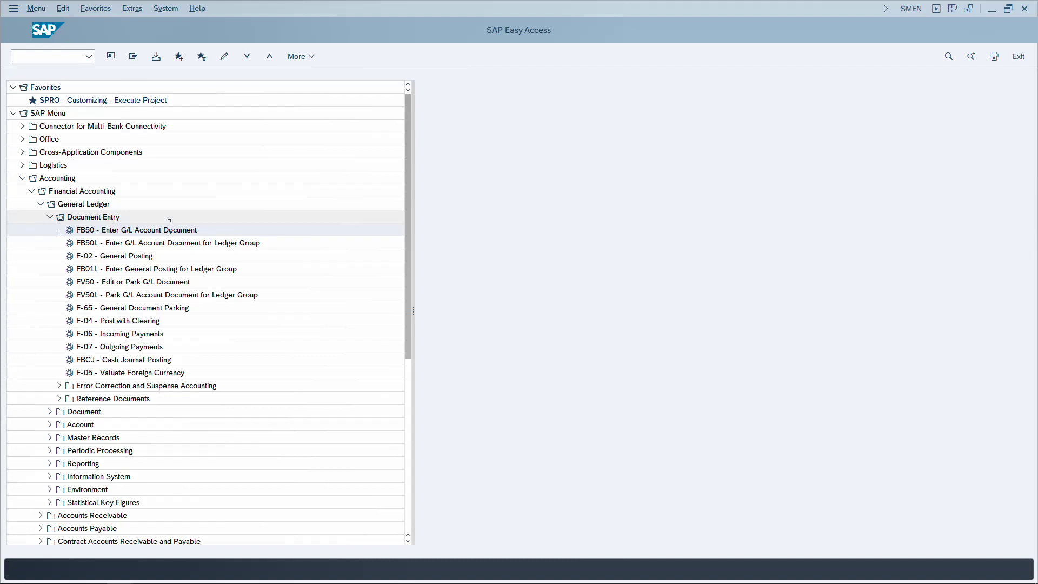
pyautogui.press('Return')
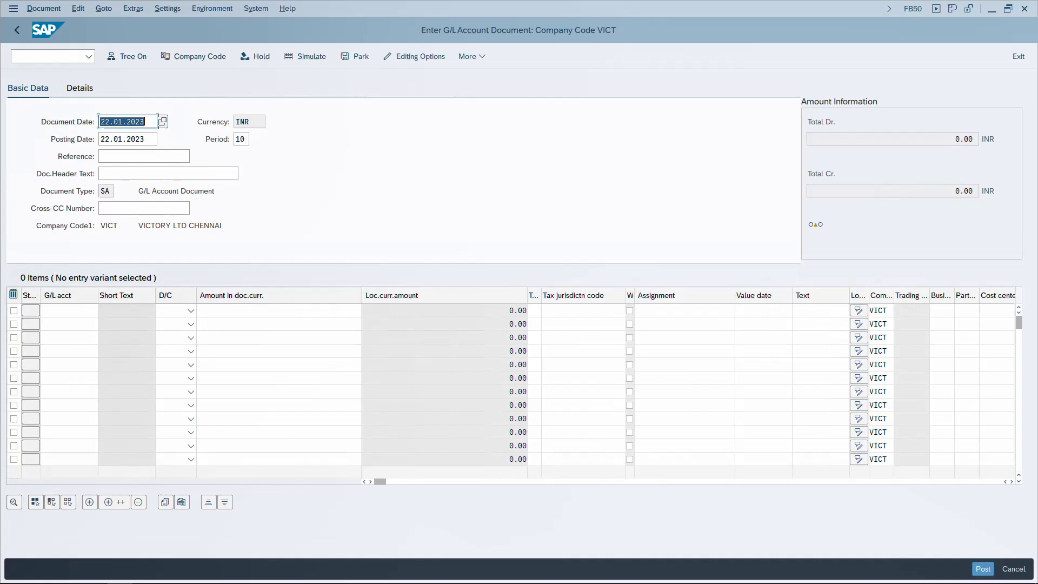
# - Move the cursor from the document date through the header to the first line item's G/L account and D/C fields
pyautogui.press('Tab')
pyautogui.press('Tab')
pyautogui.press('Tab')
pyautogui.press('Tab')
pyautogui.press('Tab')
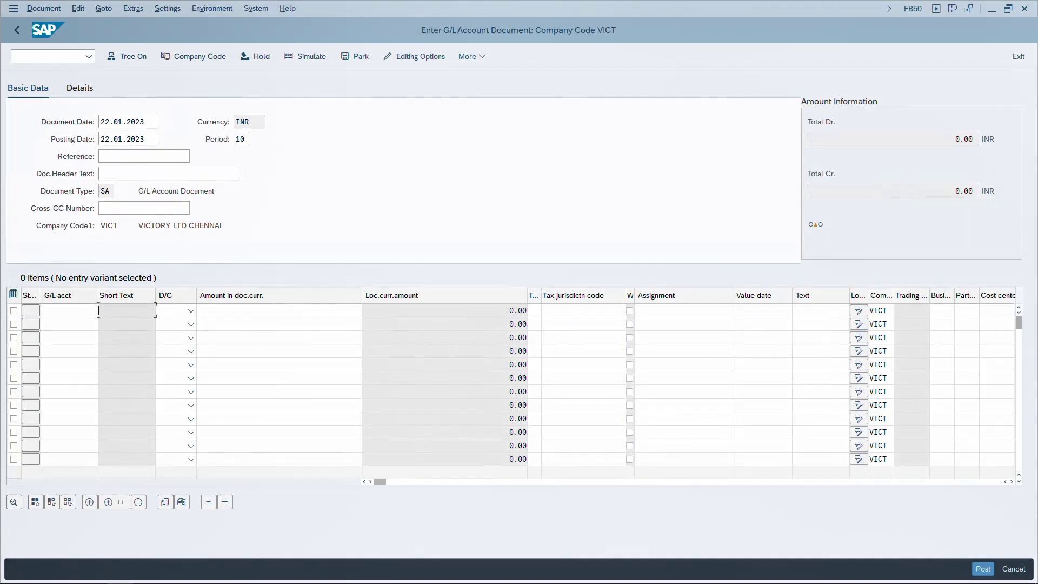
pyautogui.hotkey('shift', 'Tab')
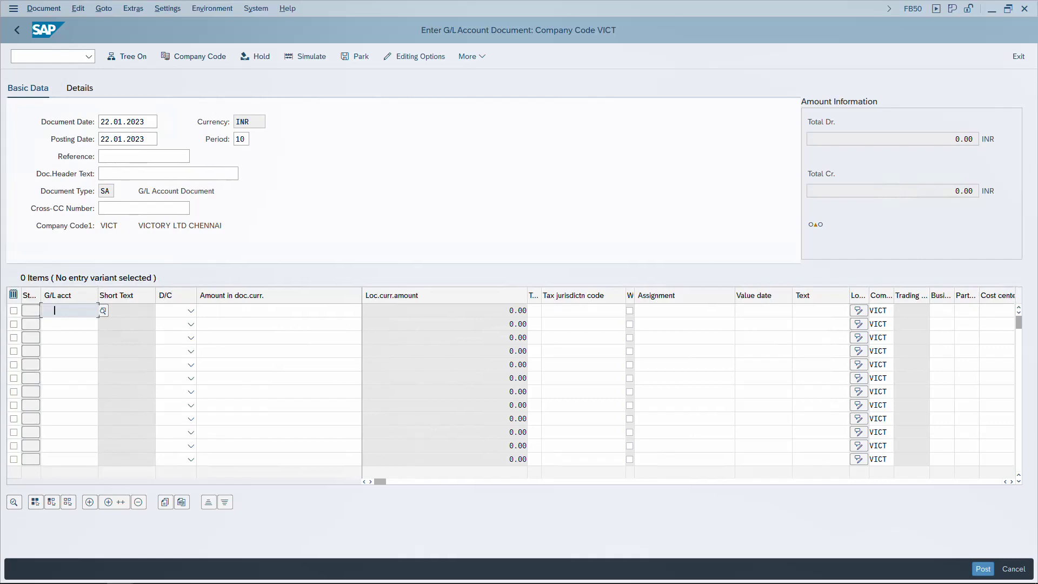
pyautogui.click(169, 310)
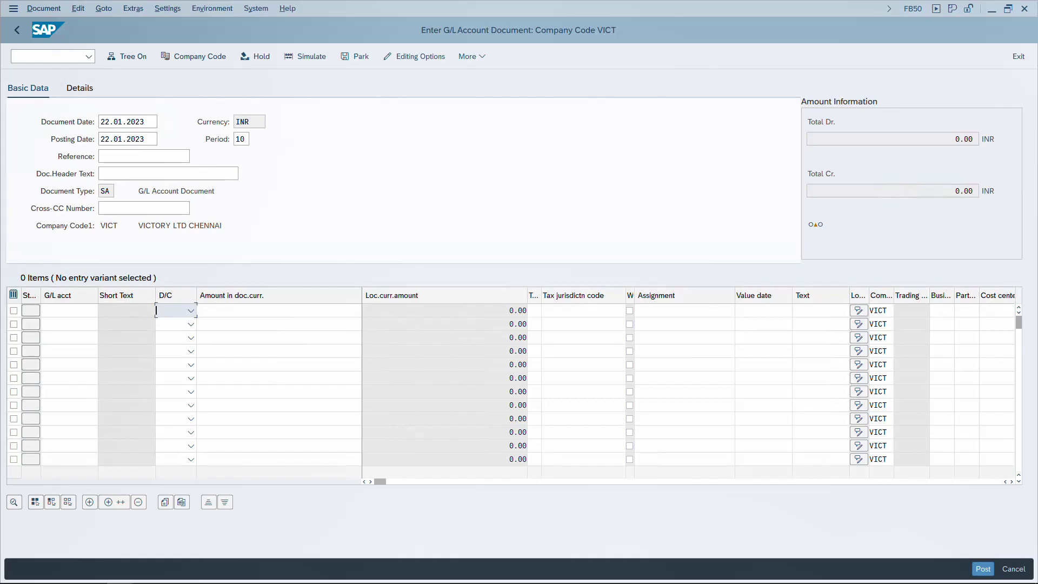
pyautogui.click(55, 310)
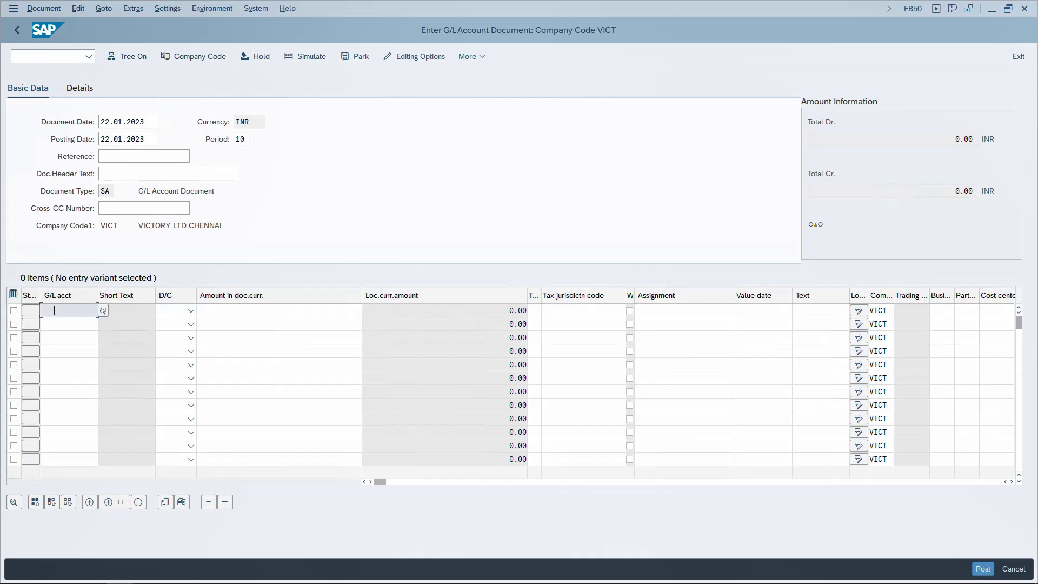
# - Step forward and backward through the first line item's columns to examine the available entry fields
pyautogui.press('Tab')
pyautogui.press('Tab')
pyautogui.press('Tab')
pyautogui.press('Tab')
pyautogui.press('Tab')
pyautogui.press('Tab')
pyautogui.press('Tab')
pyautogui.press('Tab')
pyautogui.press('Tab')
pyautogui.press('Tab')
pyautogui.press('Tab')
pyautogui.press('Tab')
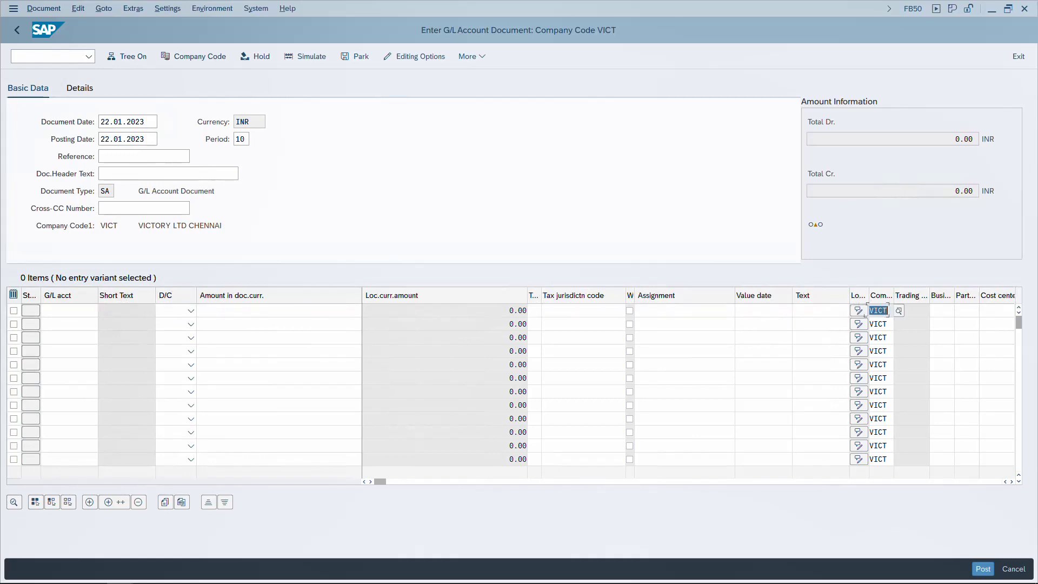
pyautogui.press('Tab')
pyautogui.press('Tab')
pyautogui.press('Tab')
pyautogui.press('Tab')
pyautogui.press('Tab')
pyautogui.hotkey('shift', 'Tab')
pyautogui.hotkey('shift', 'Tab')
pyautogui.hotkey('shift', 'Tab')
pyautogui.hotkey('shift', 'Tab')
pyautogui.hotkey('shift', 'Tab')
pyautogui.hotkey('shift', 'Tab')
pyautogui.hotkey('shift', 'Tab')
pyautogui.hotkey('shift', 'Tab')
pyautogui.hotkey('shift', 'Tab')
pyautogui.hotkey('shift', 'Tab')
pyautogui.hotkey('shift', 'Tab')
pyautogui.hotkey('shift', 'Tab')
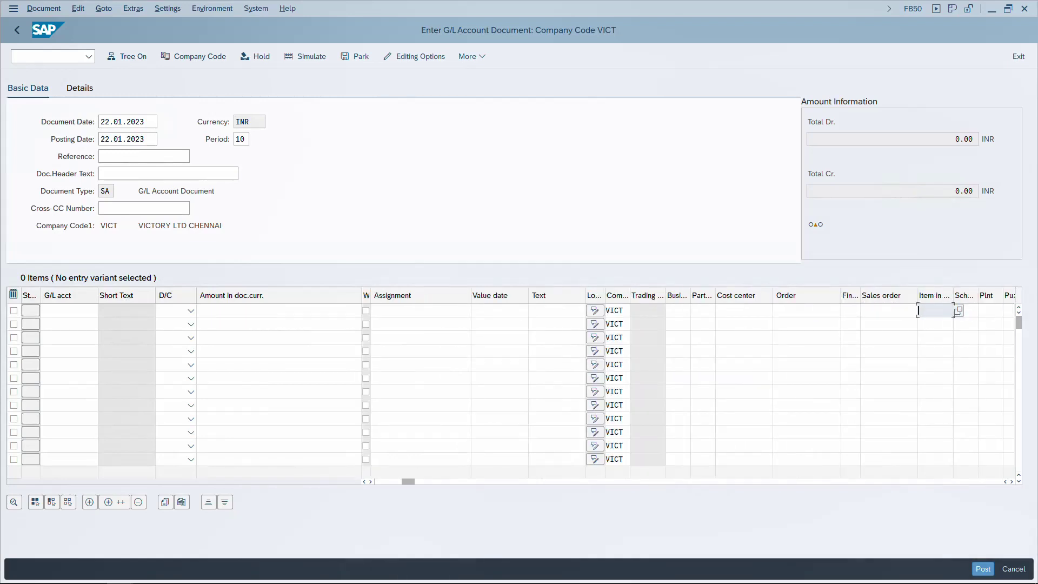
pyautogui.hotkey('shift', 'Tab')
pyautogui.hotkey('shift', 'Tab')
pyautogui.hotkey('shift', 'Tab')
pyautogui.hotkey('shift', 'Tab')
pyautogui.hotkey('shift', 'Tab')
pyautogui.hotkey('shift', 'Tab')
pyautogui.hotkey('shift', 'Tab')
pyautogui.hotkey('shift', 'Tab')
pyautogui.hotkey('shift', 'Tab')
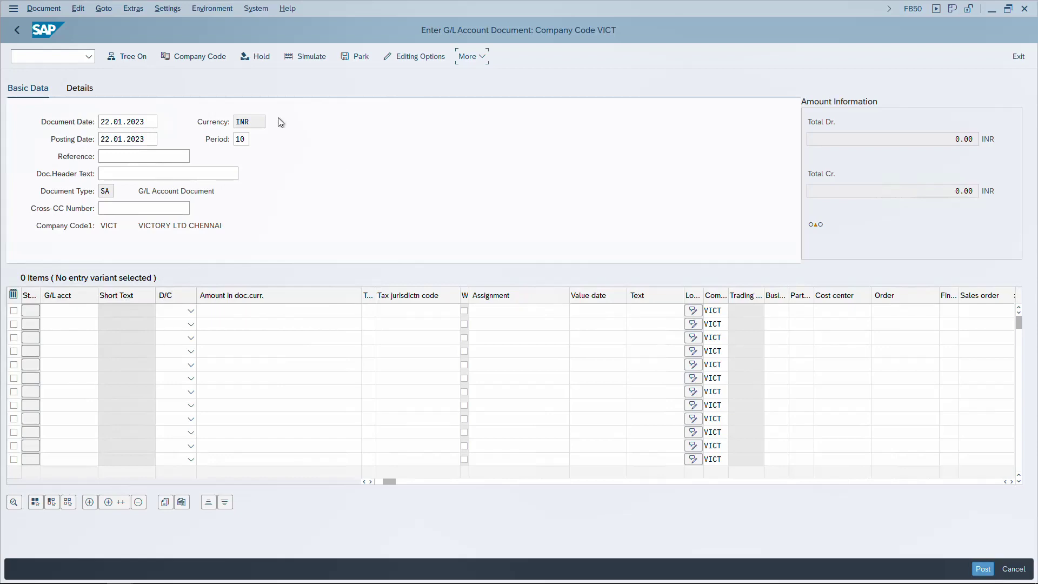
# - Exit the G/L account document entry and confirm discarding the unsaved data
pyautogui.press('F3')
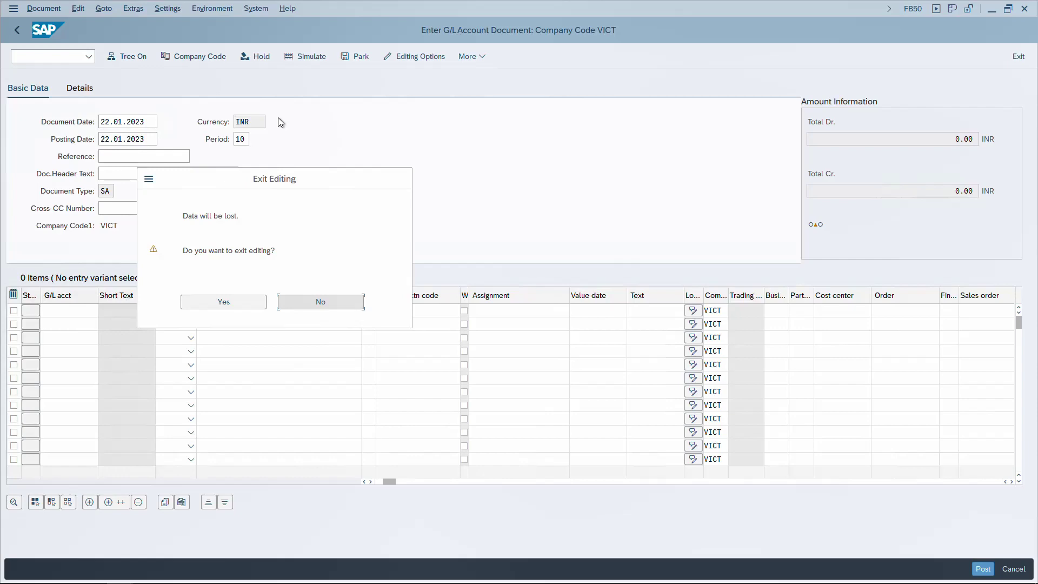
pyautogui.press('Left')
pyautogui.press('Return')
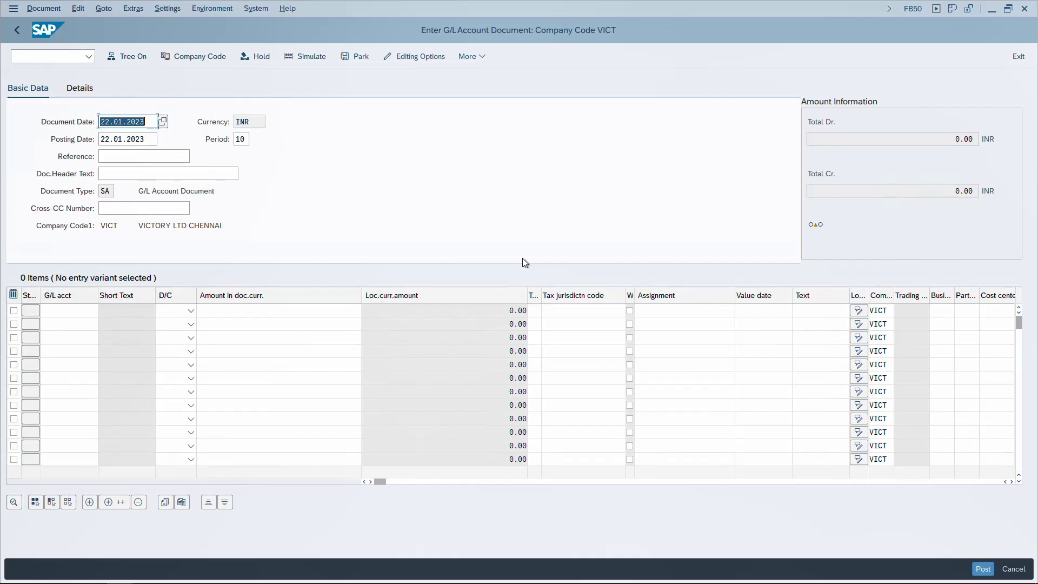
# - Leave the reopened FB50 document without saving and return to the Easy Access menu
pyautogui.press('F3')
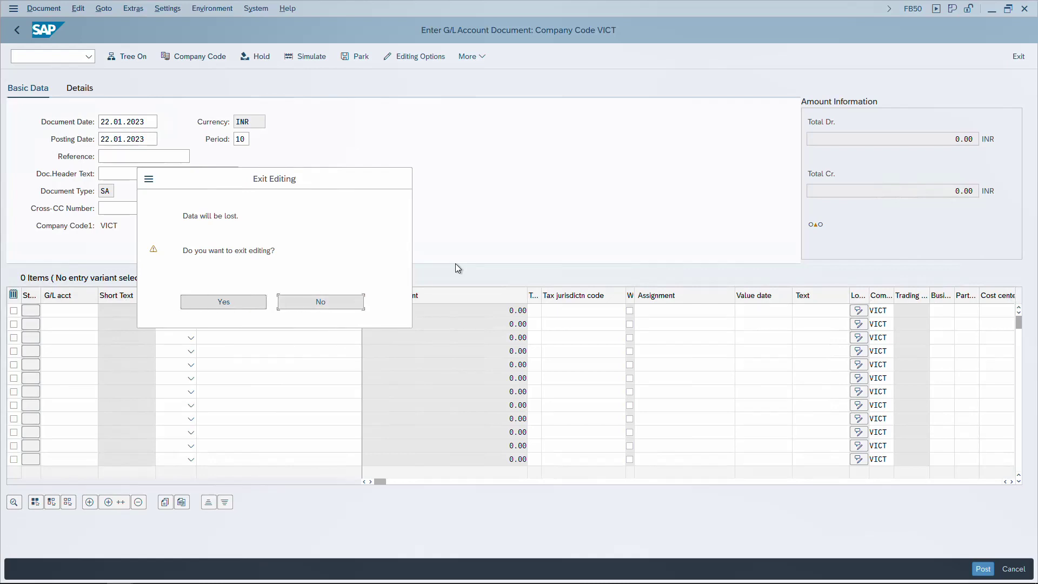
pyautogui.press('Left')
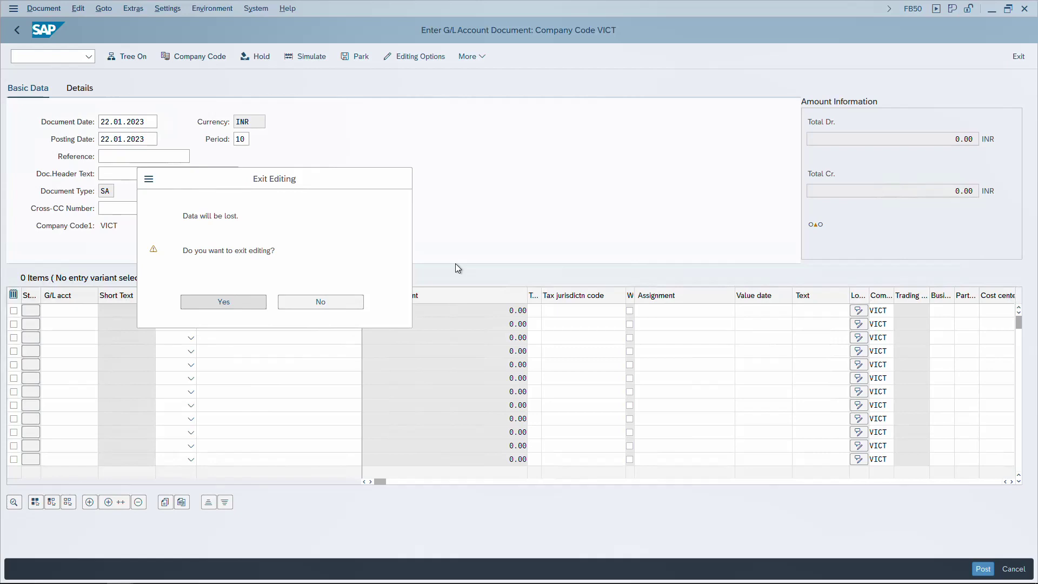
pyautogui.press('Return')
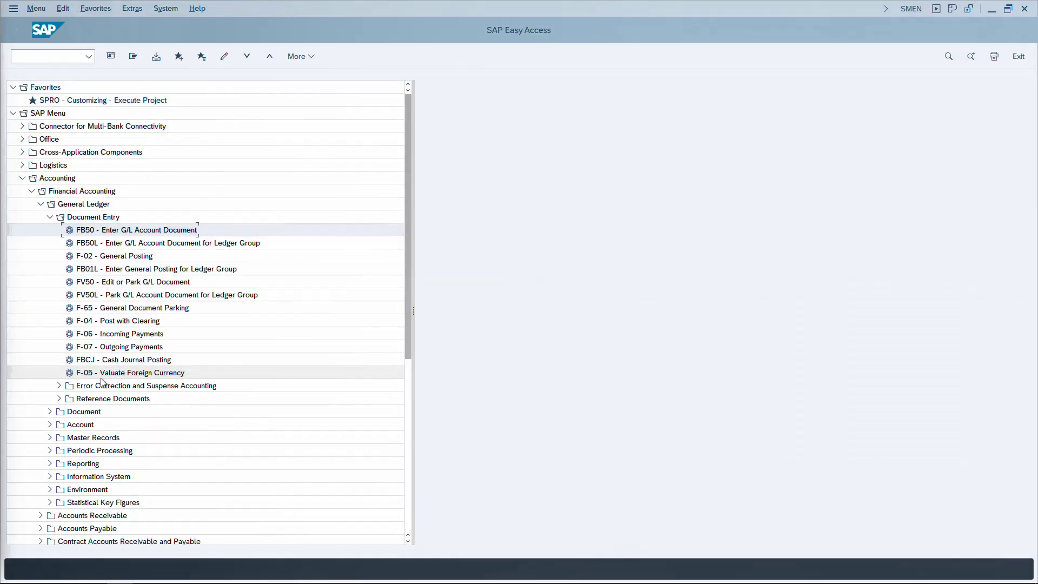
# - Close the SAP Help Portal browser window and start transaction FB50 by its transaction code
pyautogui.doubleClick(193, 230)
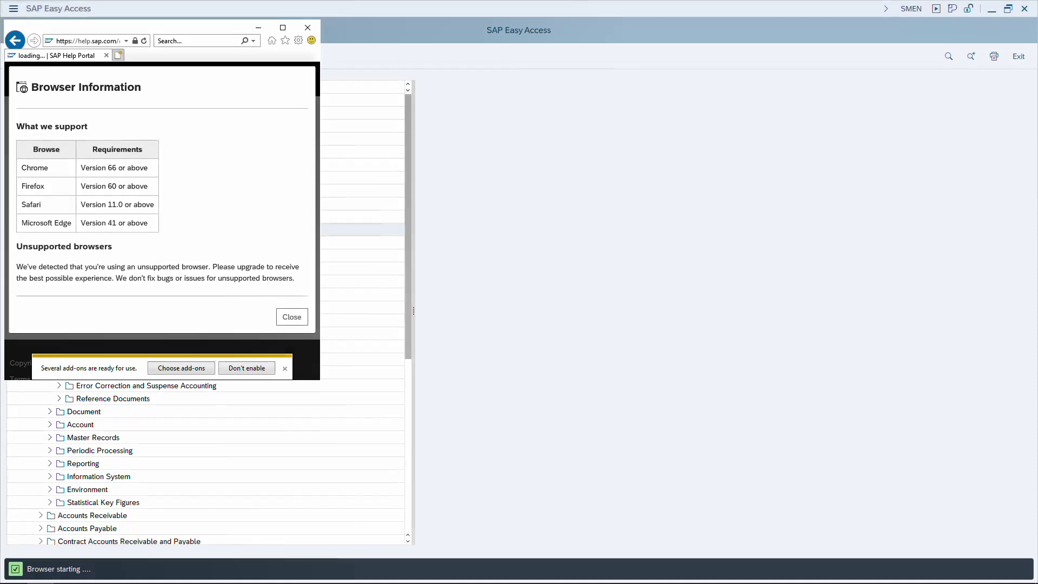
pyautogui.click(307, 27)
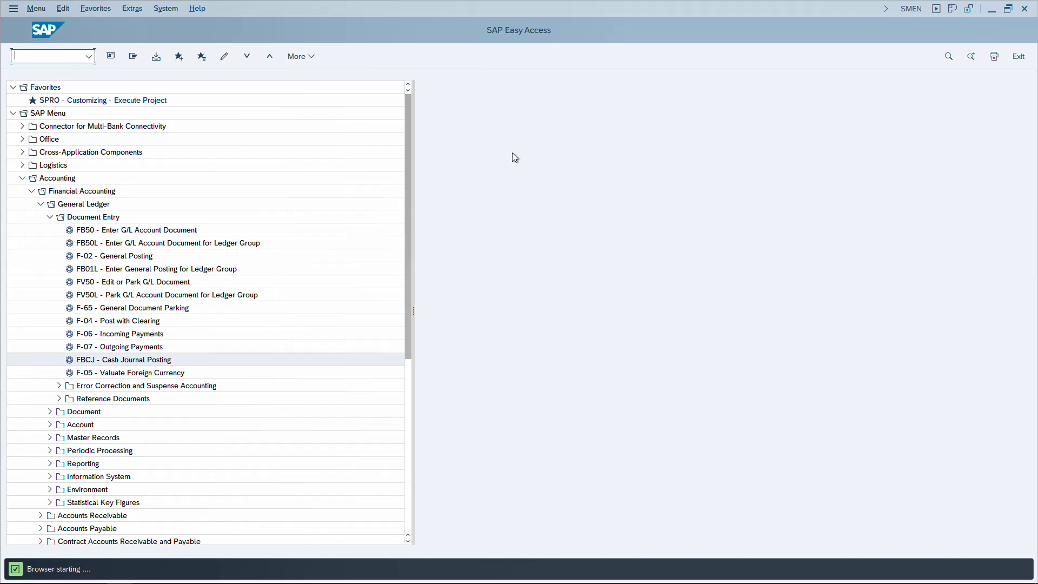
pyautogui.write('fb50')
pyautogui.press('Return')
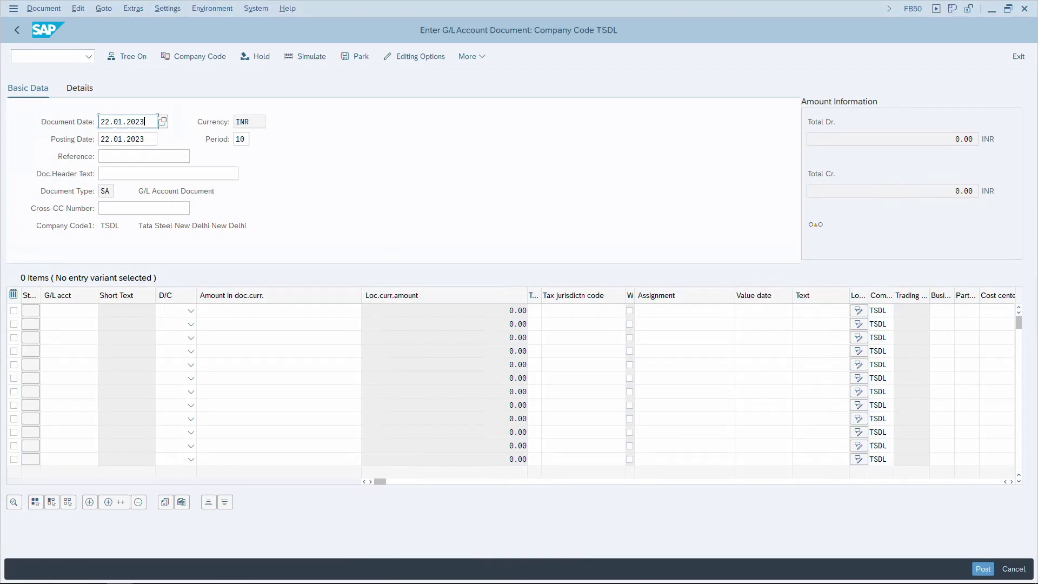
# - Enter test1 as both the reference and the document header text of the G/L document
pyautogui.press('Tab')
pyautogui.press('Tab')
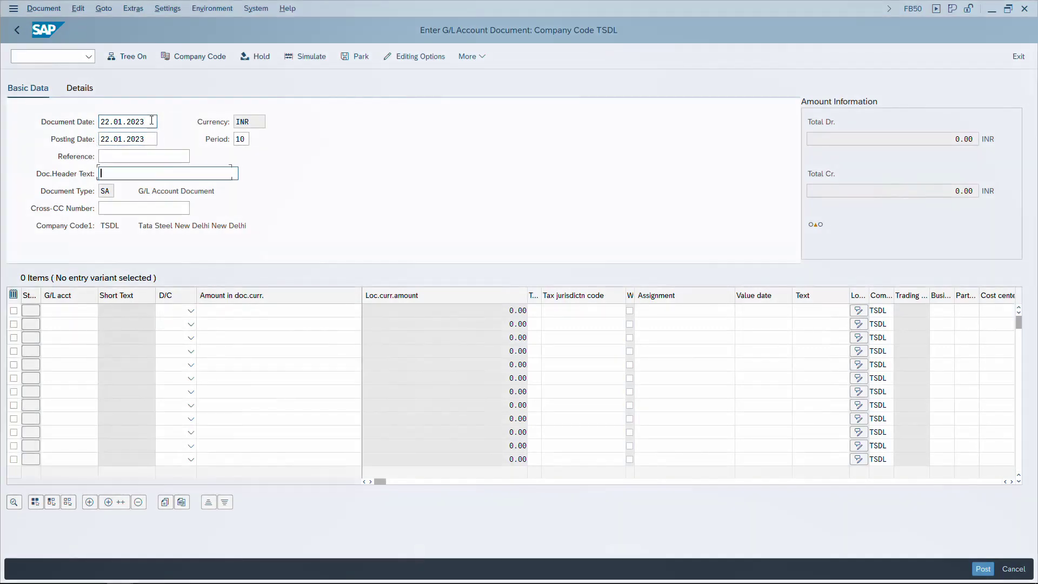
pyautogui.write('test1')
pyautogui.press('Tab')
pyautogui.write('test1')
# - Fill the first line item with G/L account E000004, debit indicator S, and an amount of 1000
pyautogui.press('Tab')
pyautogui.press('Tab')
pyautogui.press('Tab')
pyautogui.hotkey('shift', 'Tab')
pyautogui.write('E000004')
pyautogui.press('Down')
pyautogui.press('Return')
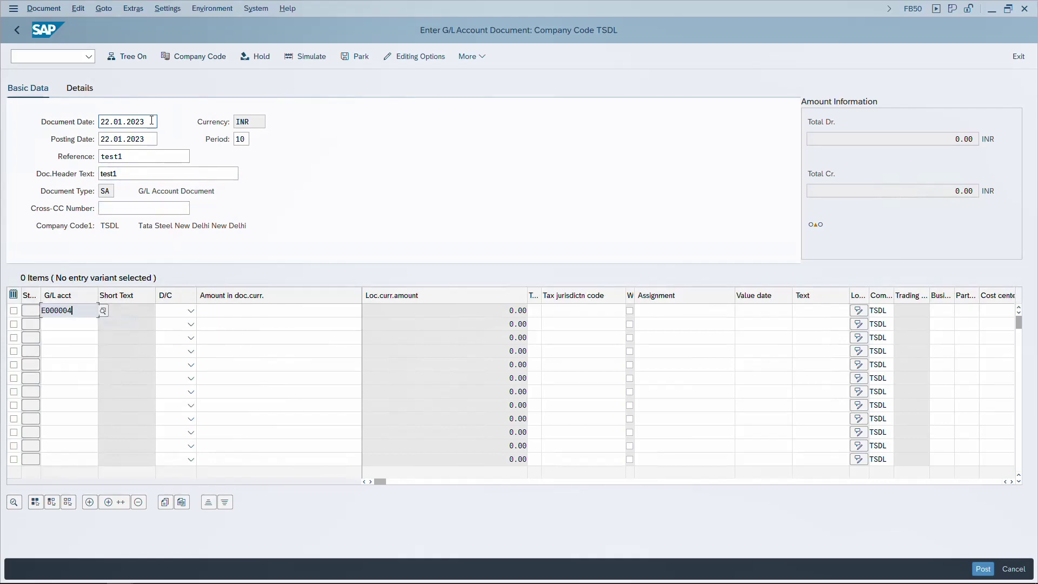
pyautogui.press('Tab')
pyautogui.press('Tab')
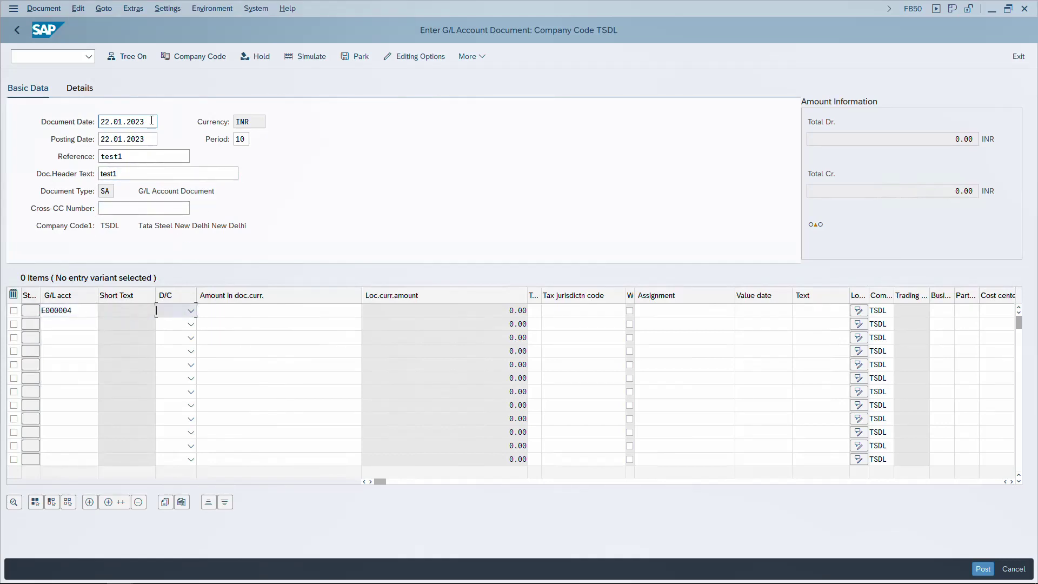
pyautogui.write('s')
pyautogui.press('Tab')
pyautogui.write('1000')
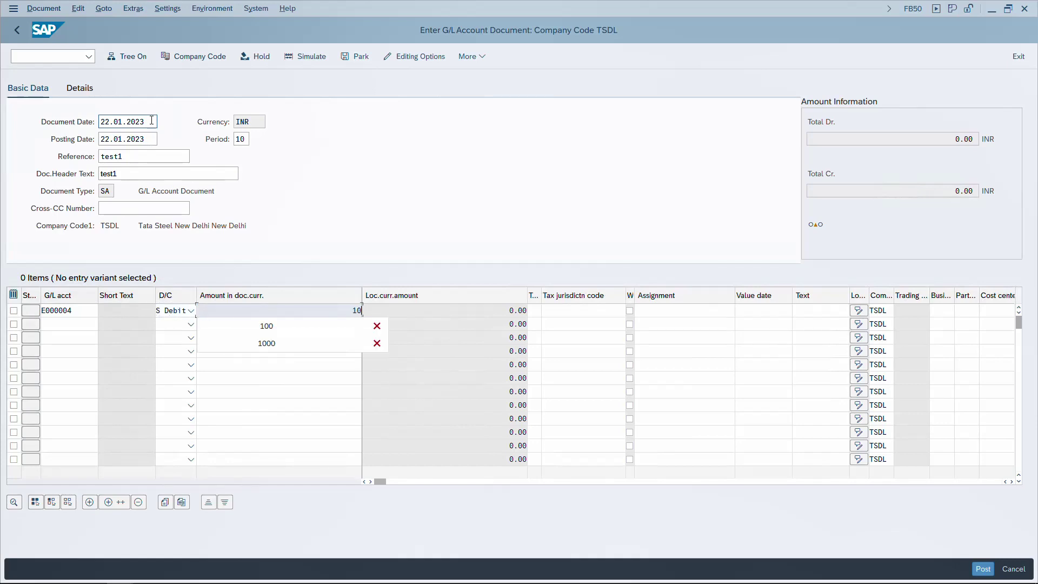
# - Assign cost center ADMIN to the first line item
pyautogui.press('Tab')
pyautogui.press('Tab')
pyautogui.press('Tab')
pyautogui.press('Tab')
pyautogui.press('Tab')
pyautogui.press('Tab')
pyautogui.press('Tab')
pyautogui.press('Tab')
pyautogui.press('Tab')
pyautogui.press('Tab')
pyautogui.write('ADMIN')
pyautogui.press('Down')
pyautogui.press('Return')
# - Fill the second line item with G/L account C000001, credit indicator H and amount *, and post the document
pyautogui.press('Down')
pyautogui.hotkey('shift', 'Tab')
pyautogui.hotkey('shift', 'Tab')
pyautogui.hotkey('shift', 'Tab')
pyautogui.hotkey('shift', 'Tab')
pyautogui.hotkey('shift', 'Tab')
pyautogui.hotkey('shift', 'Tab')
pyautogui.hotkey('shift', 'Tab')
pyautogui.hotkey('shift', 'Tab')
pyautogui.hotkey('shift', 'Tab')
pyautogui.hotkey('shift', 'Tab')
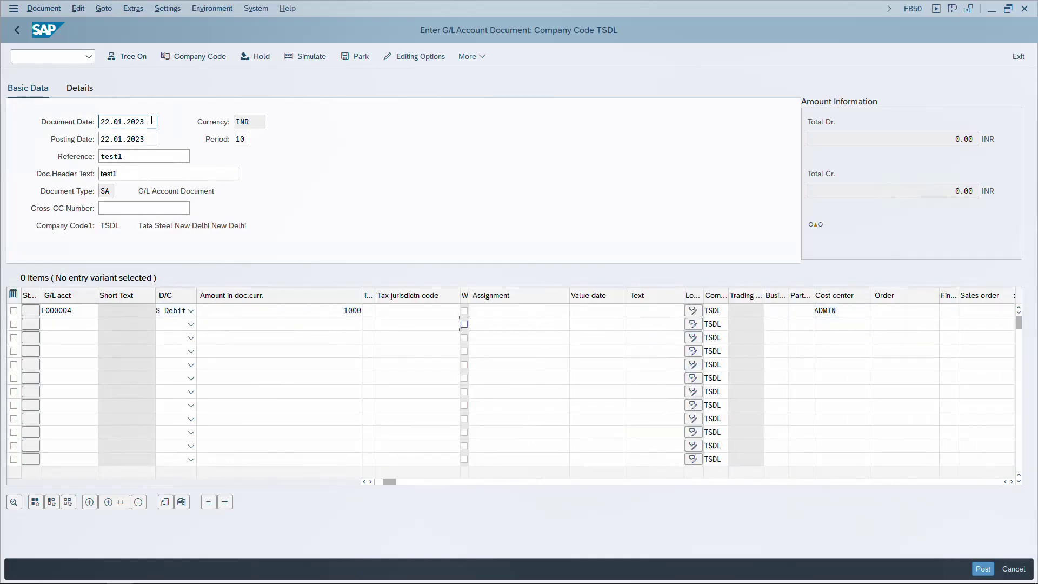
pyautogui.write('*')
pyautogui.hotkey('shift', 'Tab')
pyautogui.press('Down')
pyautogui.hotkey('shift', 'Tab')
pyautogui.press('Down')
pyautogui.press('Down')
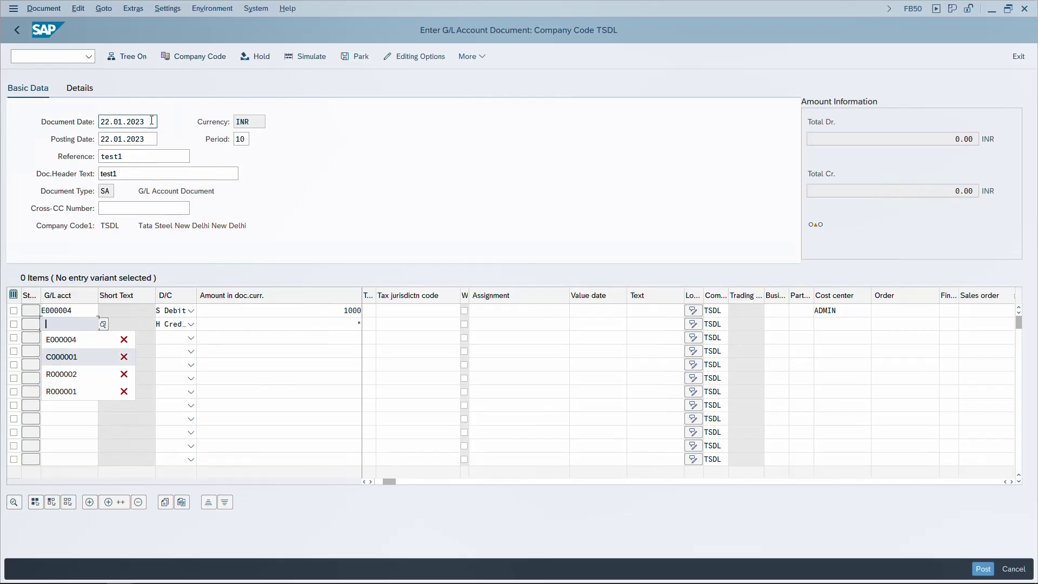
pyautogui.press('Return')
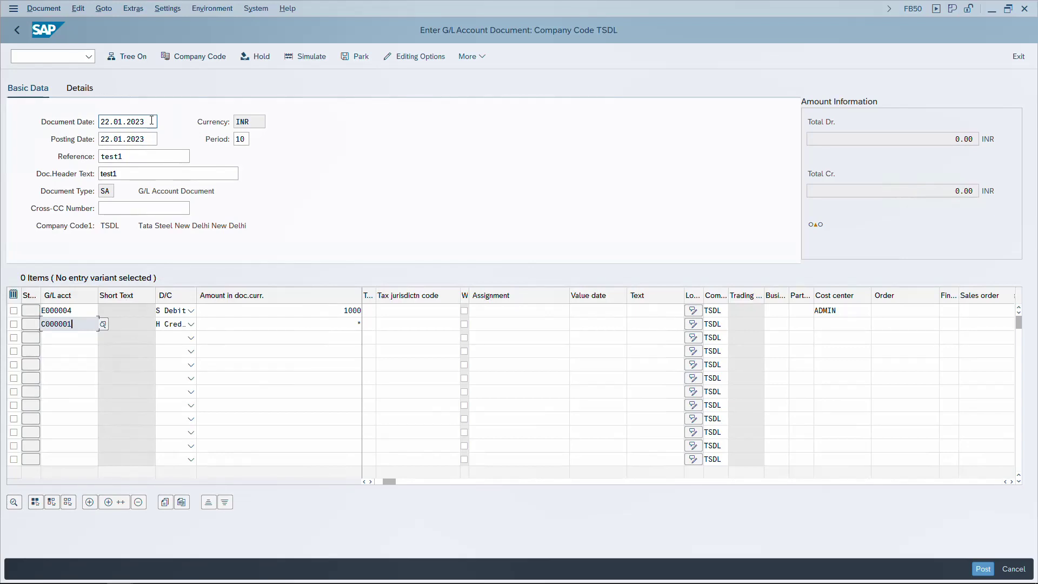
pyautogui.press('Return')
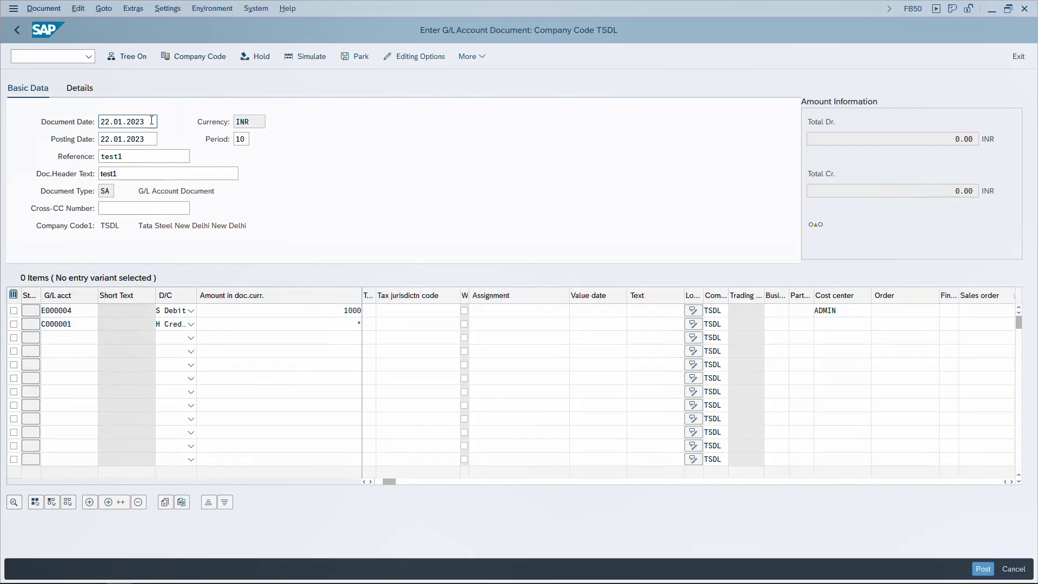
pyautogui.hotkey('ctrl', 's')
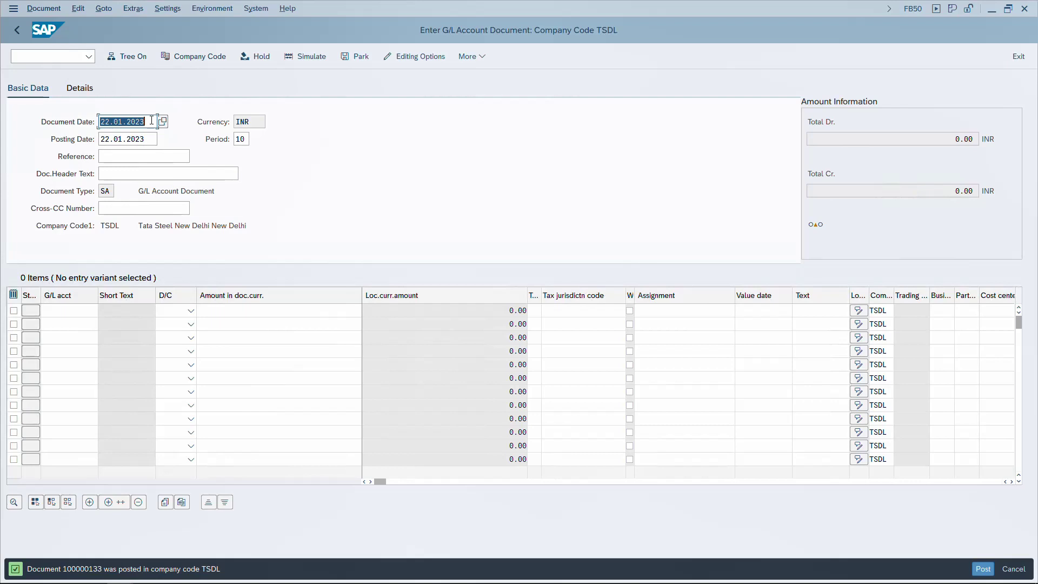
# - Display the just-posted G/L document in data entry view and return to the SAP Easy Access menu
pyautogui.hotkey('shift', 'F5')
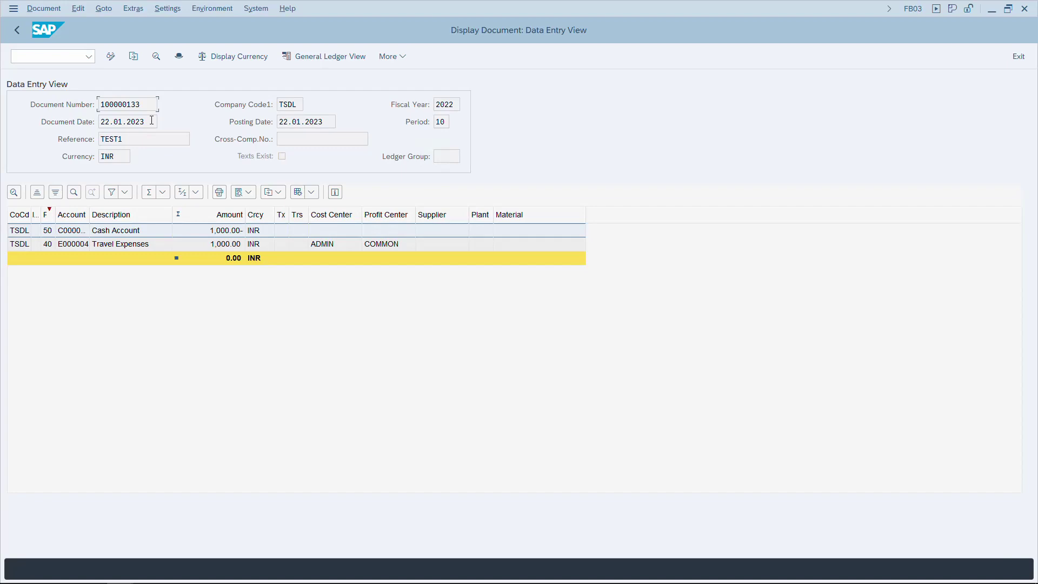
pyautogui.press('F5')
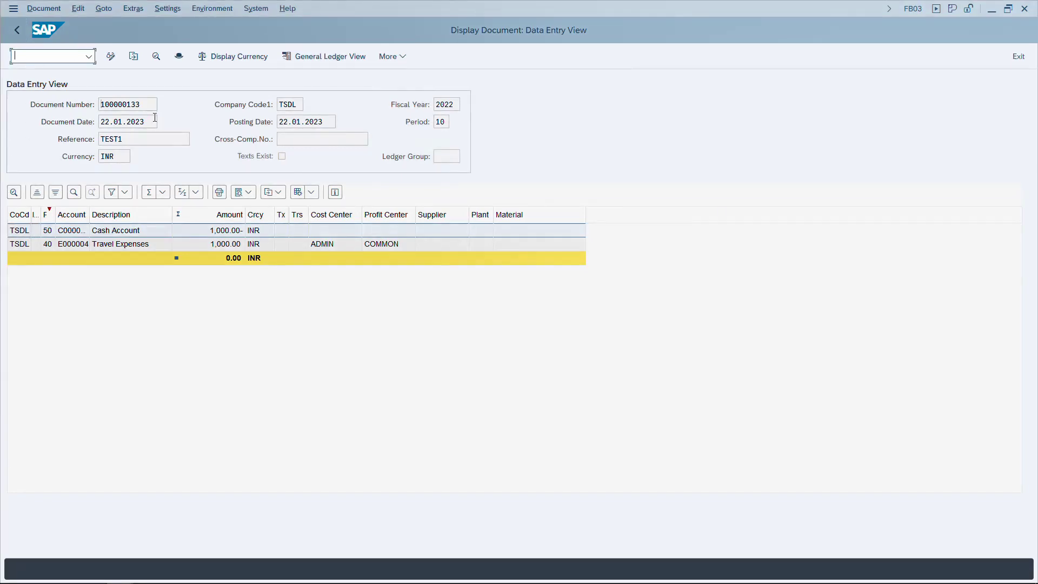
pyautogui.write('n')
pyautogui.press('Return')
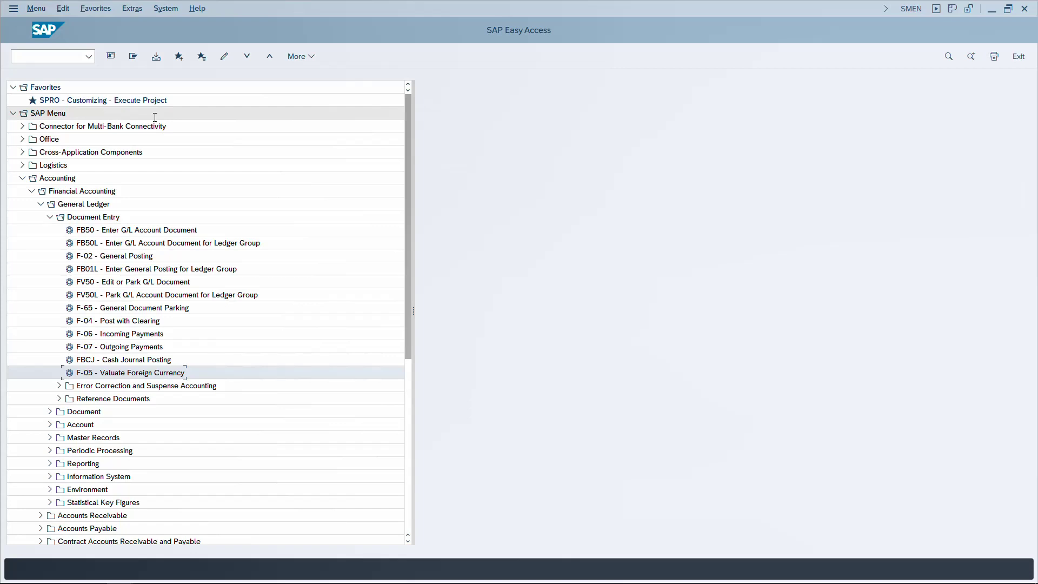
# - Find transaction fb50 in the SAP menu tree, searching both technical names and texts
pyautogui.hotkey('ctrl', 'f')
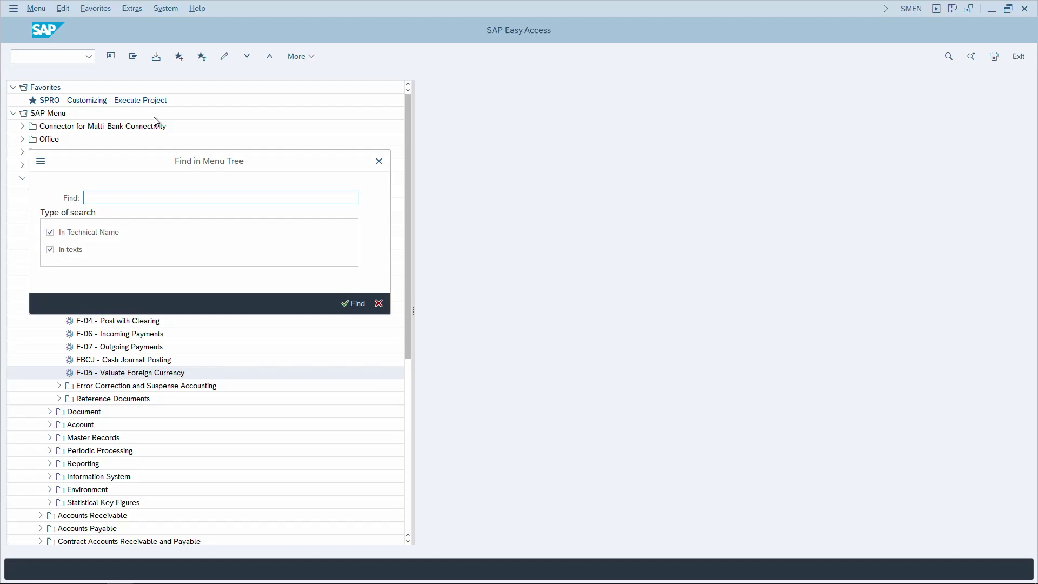
pyautogui.write('fb50')
pyautogui.press('Return')
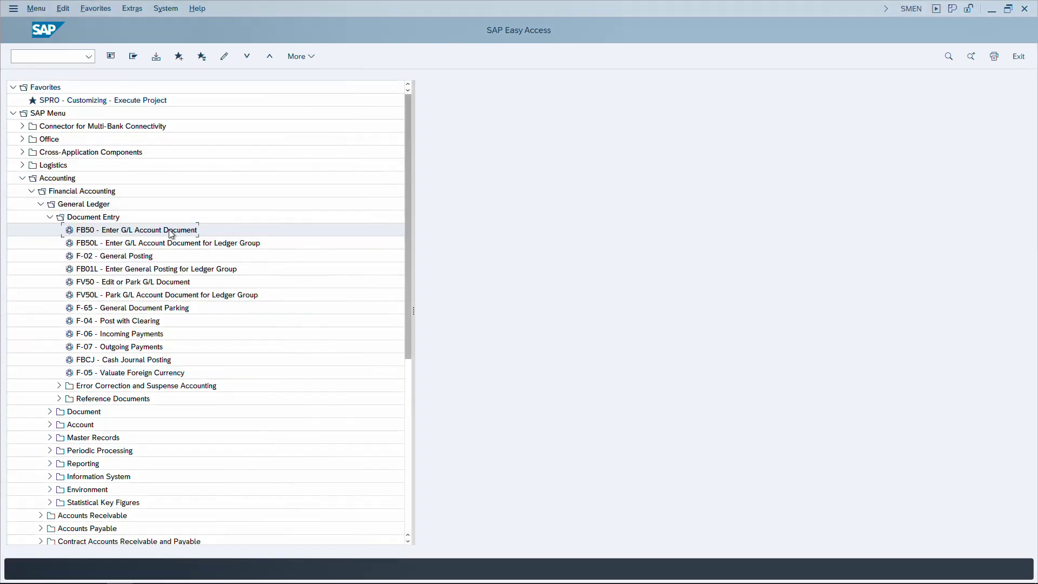
# - View the print list of the General Ledger menu area and its print settings, and return to the menu without printing
pyautogui.hotkey('ctrl', 'p')
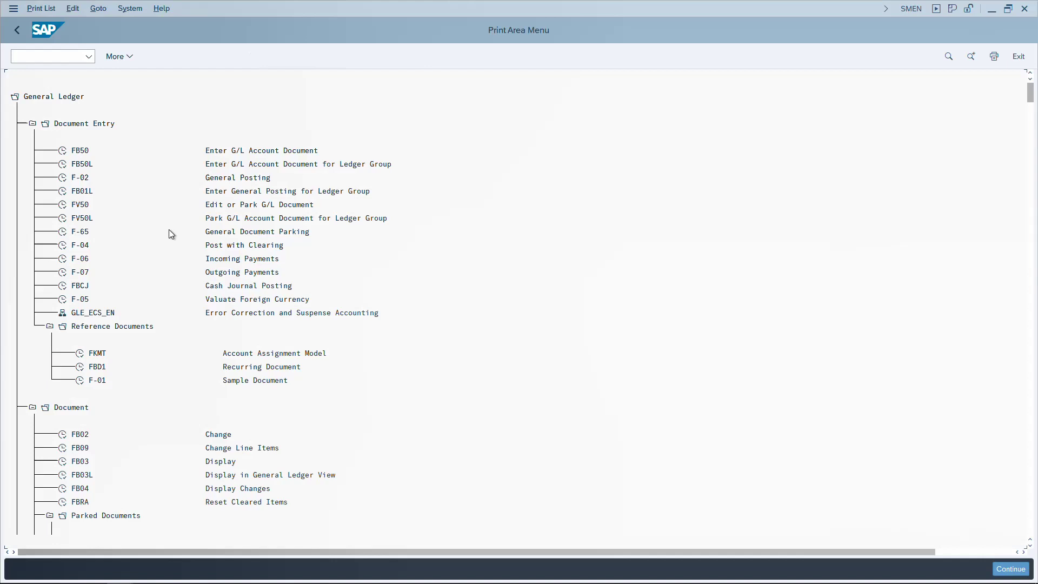
pyautogui.hotkey('ctrl', 'p')
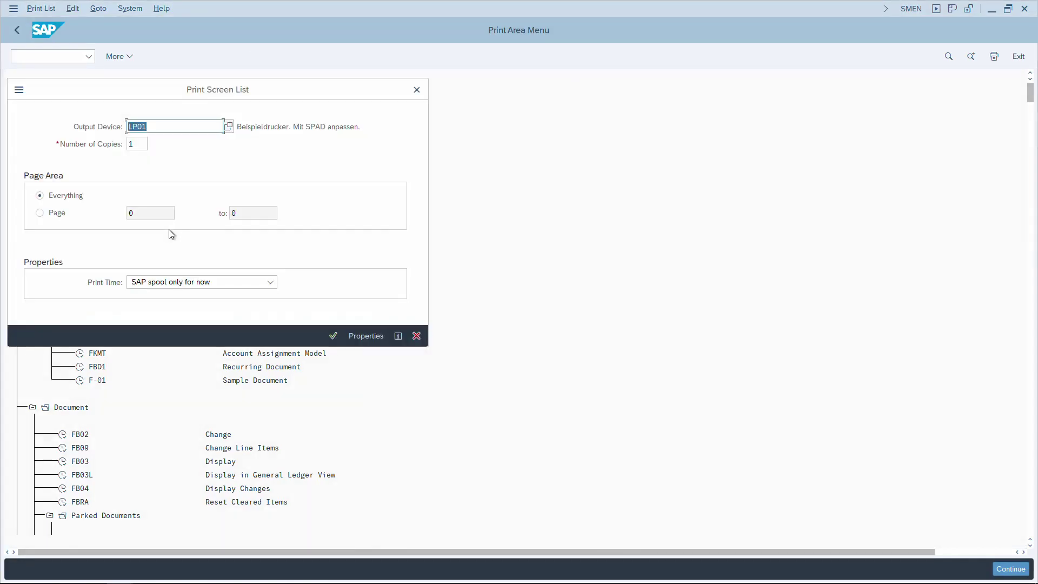
pyautogui.press('Escape')
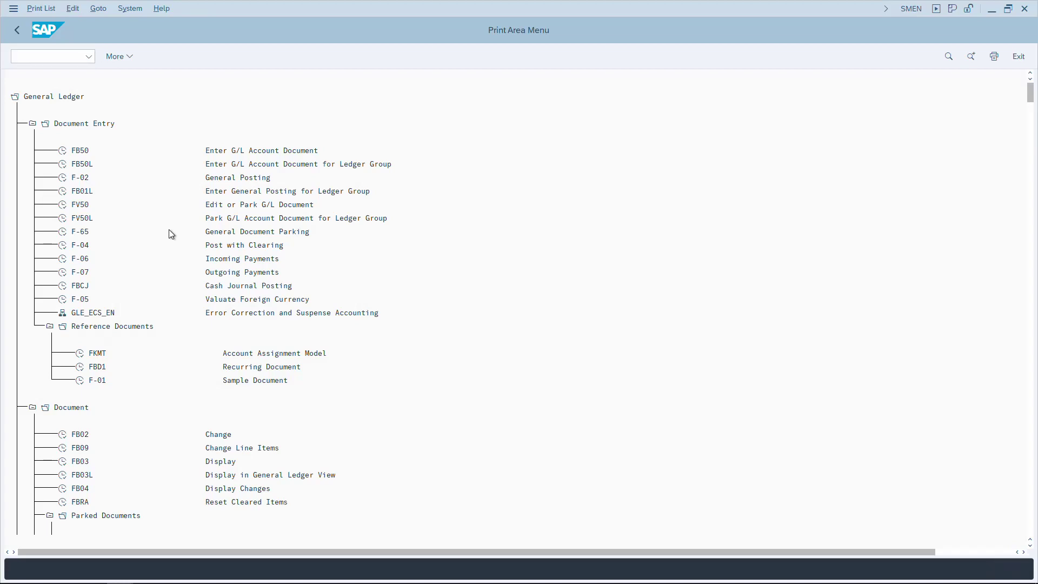
pyautogui.press('F3')
# - Open transaction FS00 for central G/L account editing
pyautogui.hotkey('ctrl', '/')
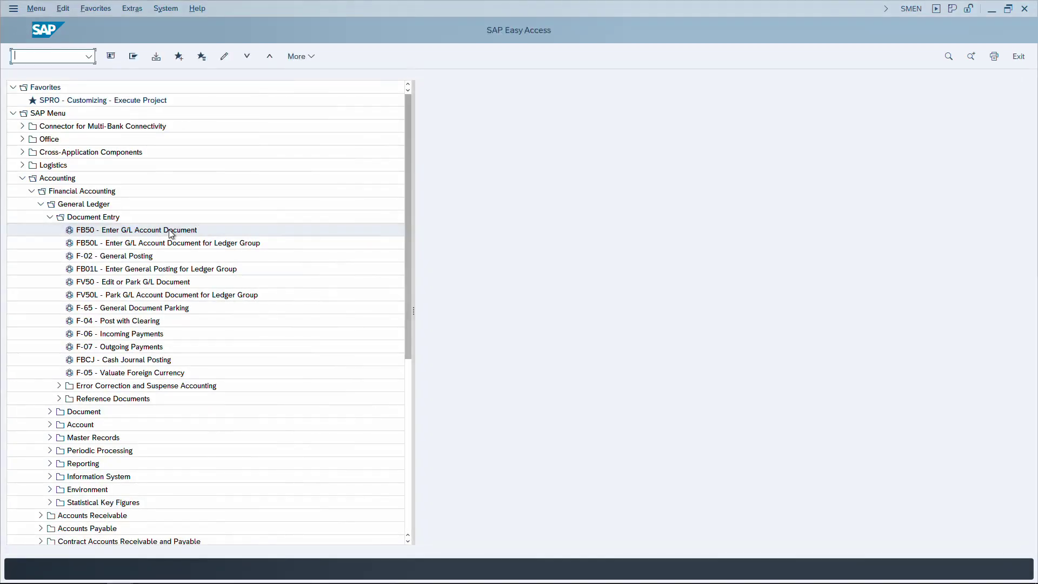
pyautogui.write('fs00')
pyautogui.press('Return')
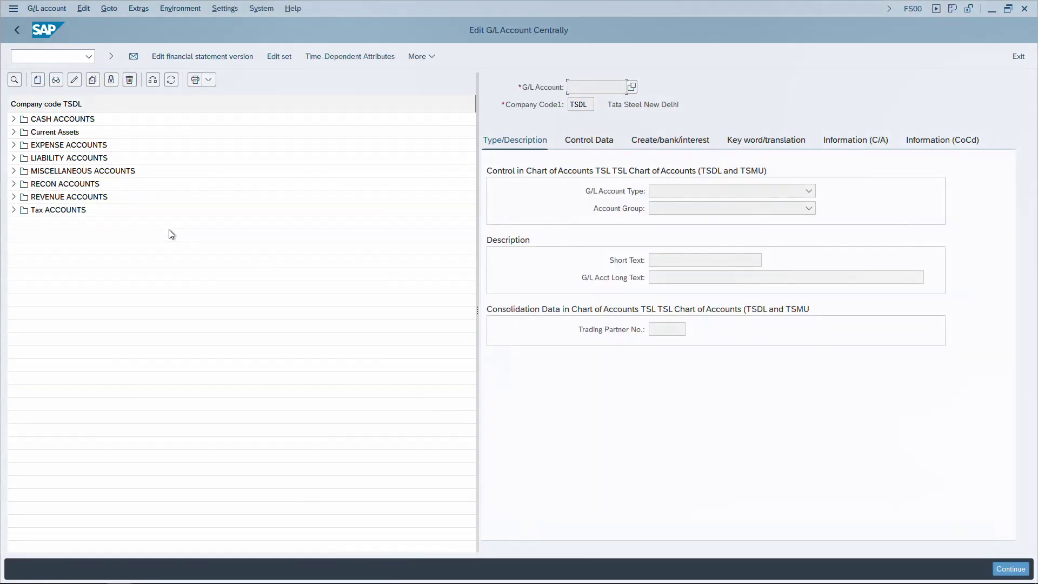
# - Expand the Current Assets accounts, display CA00001 Raw Material Stock and CA00002 SFG Stock, and leave the account display
pyautogui.click(59, 132)
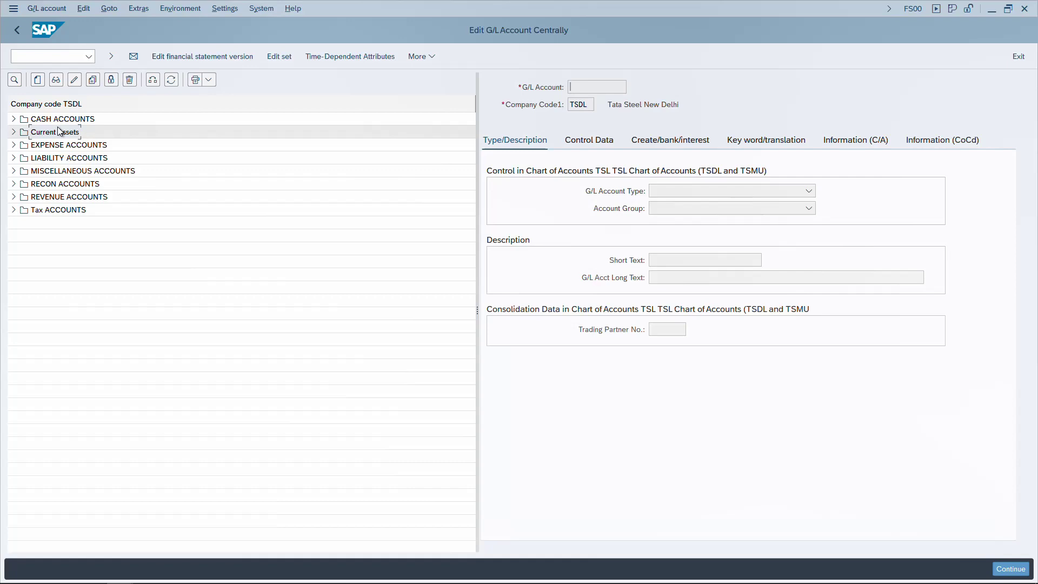
pyautogui.doubleClick(60, 131)
pyautogui.press('Down')
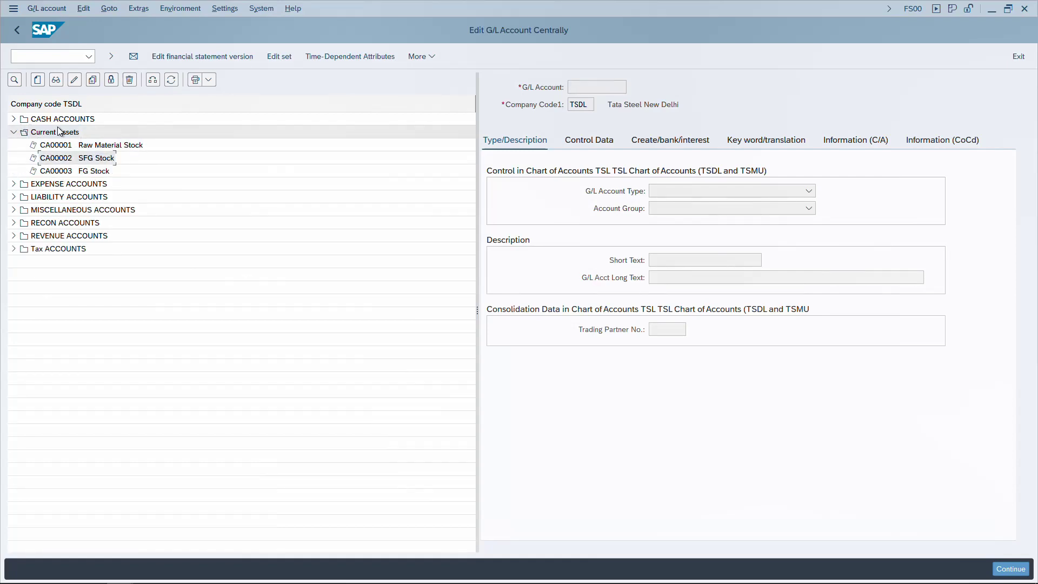
pyautogui.press('Up')
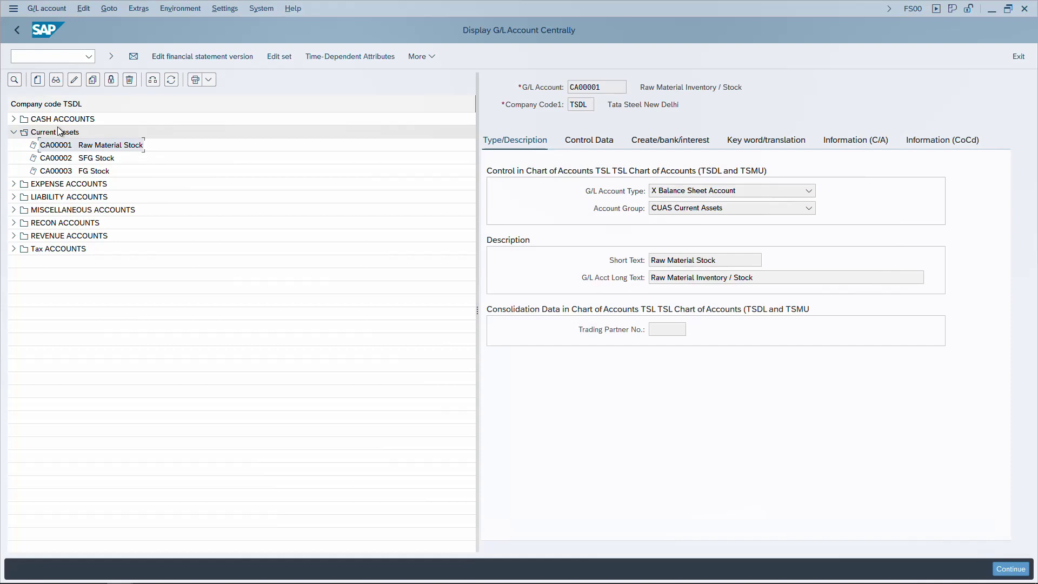
pyautogui.press('Down')
pyautogui.press('Return')
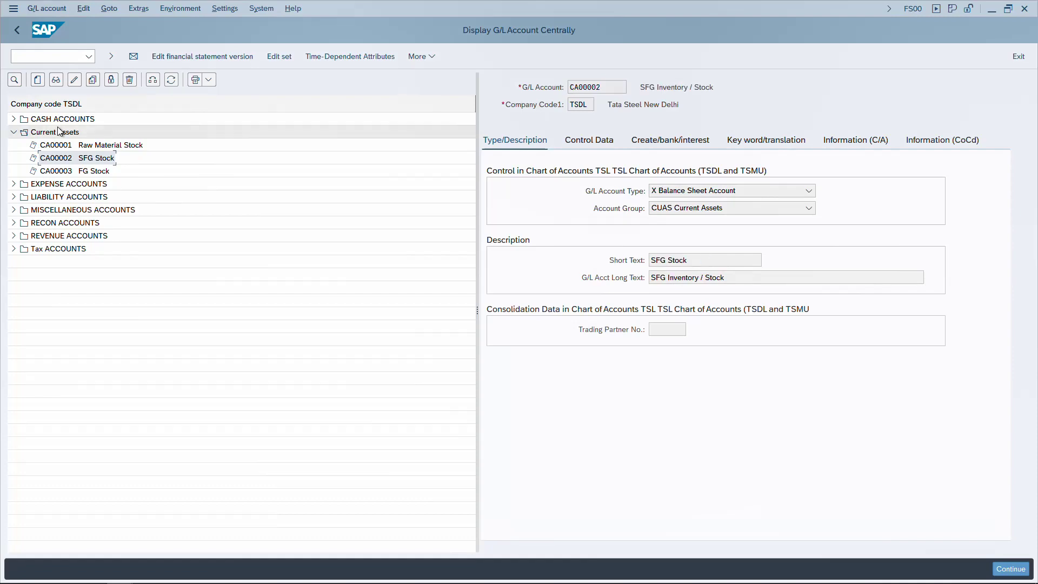
pyautogui.press('F3')
pyautogui.press('F3')
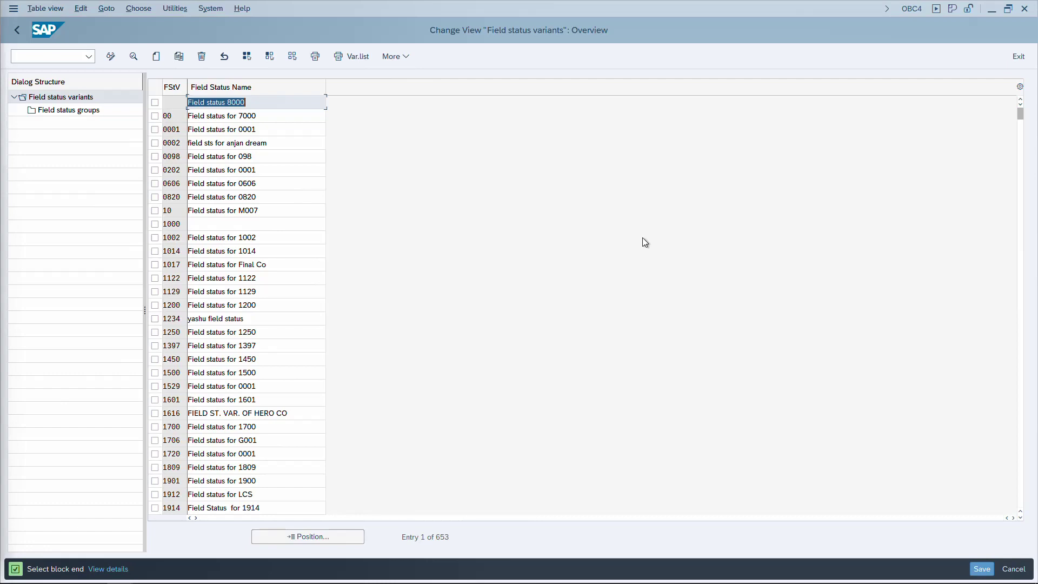
# - Select the first field status variant, Field status 8000, and clear its selection
pyautogui.click(272, 101)
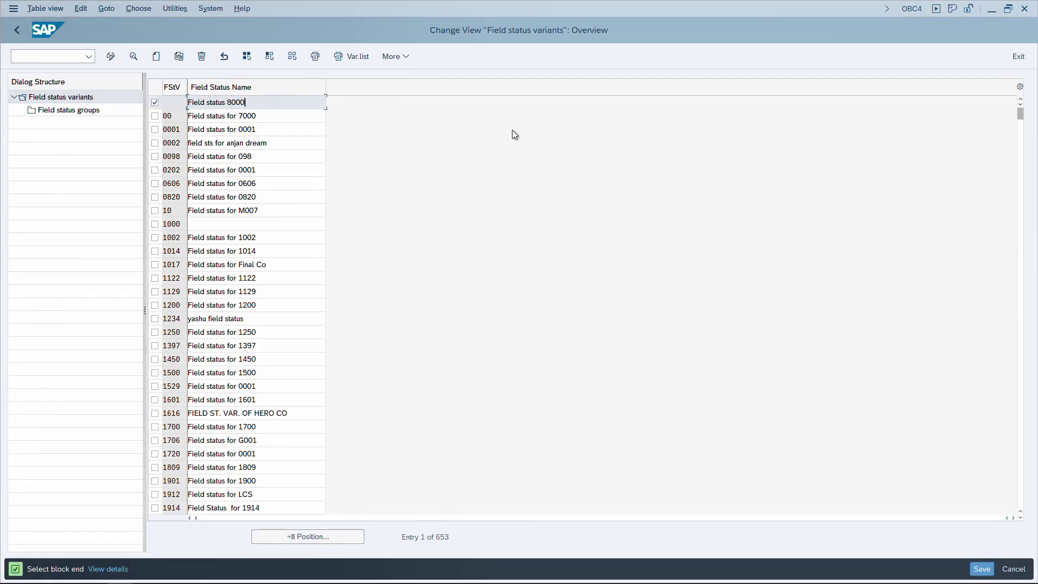
pyautogui.press('F9')
pyautogui.press('Return')
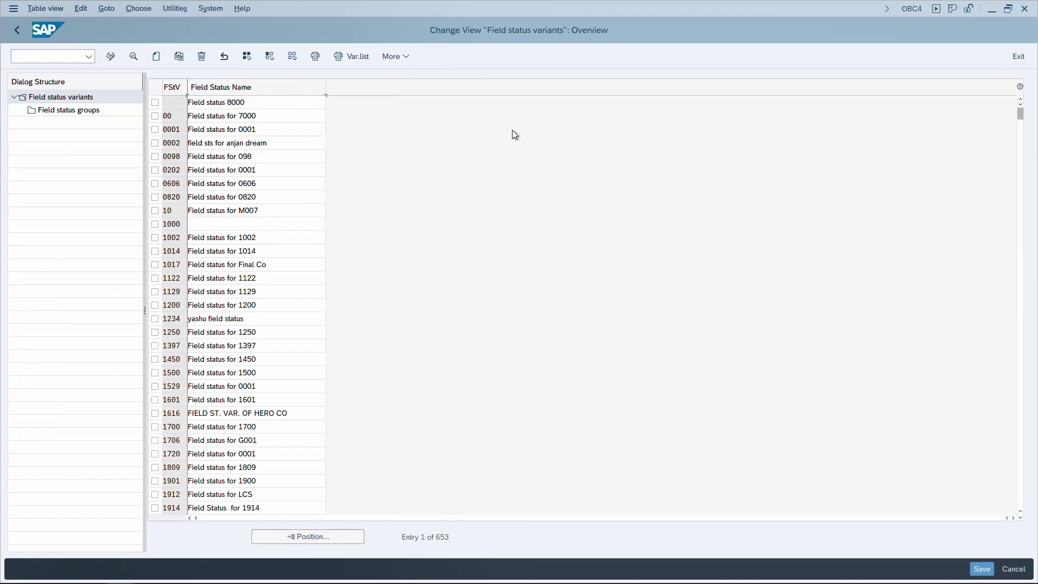
pyautogui.press('F8')
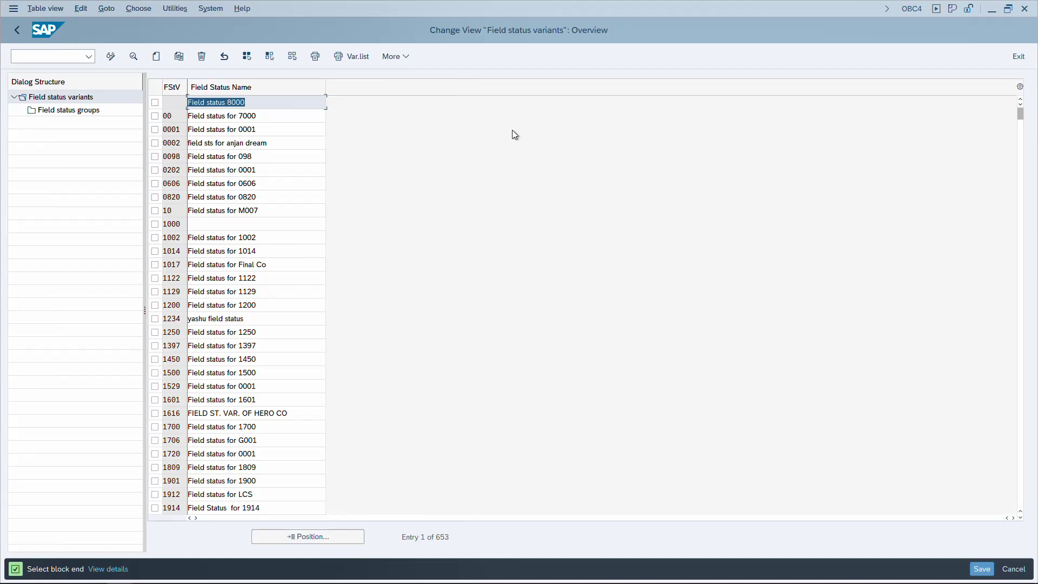
# - Browse the field status variants row by row, page by page, and between the first and last entries
pyautogui.press('Down')
pyautogui.press('Down')
pyautogui.press('Down')
pyautogui.press('Down')
pyautogui.press('Down')
pyautogui.press('Down')
pyautogui.press('Down')
pyautogui.press('Down')
pyautogui.press('Down')
pyautogui.press('Down')
pyautogui.press('Down')
pyautogui.press('Down')
pyautogui.press('Down')
pyautogui.press('Down')
pyautogui.press('Down')
pyautogui.press('Down')
pyautogui.press('Down')
pyautogui.press('Down')
pyautogui.press('Down')
pyautogui.press('Down')
pyautogui.press('Down')
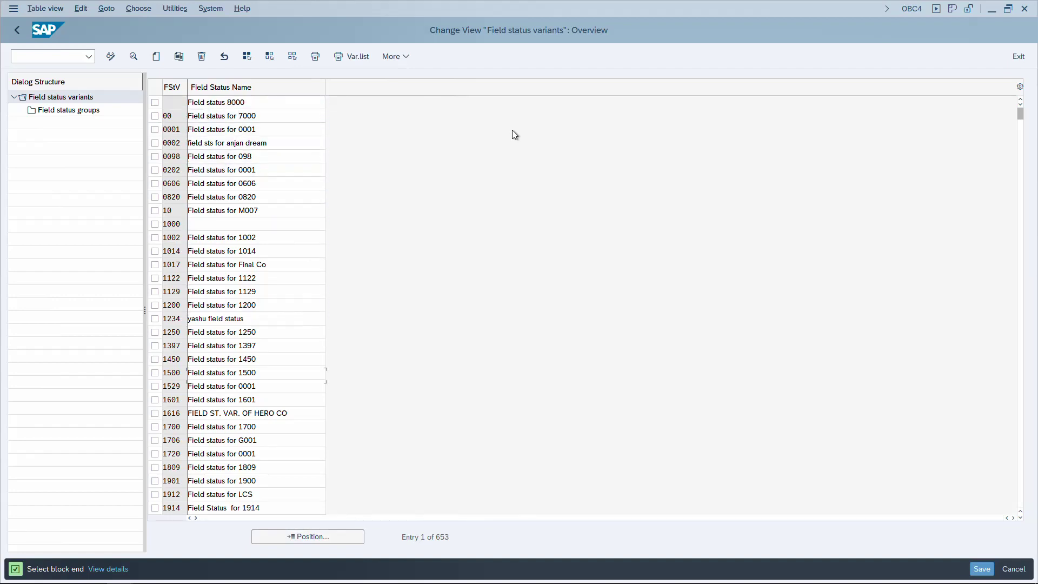
pyautogui.press('Up')
pyautogui.press('Down')
pyautogui.press('Down')
pyautogui.press('Down')
pyautogui.press('Down')
pyautogui.press('Down')
pyautogui.press('Down')
pyautogui.press('Down')
pyautogui.press('Down')
pyautogui.press('Down')
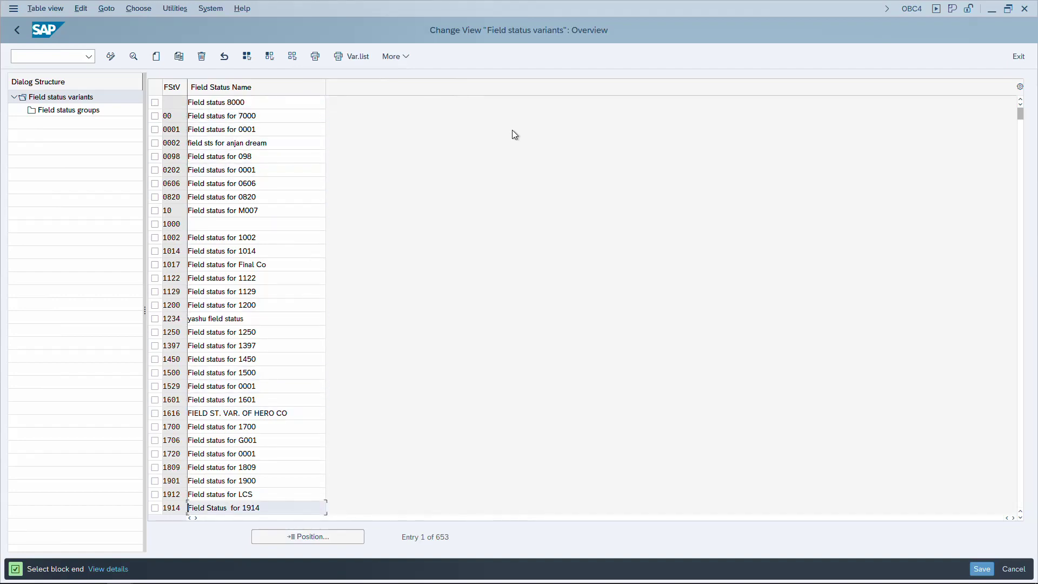
pyautogui.press('Down')
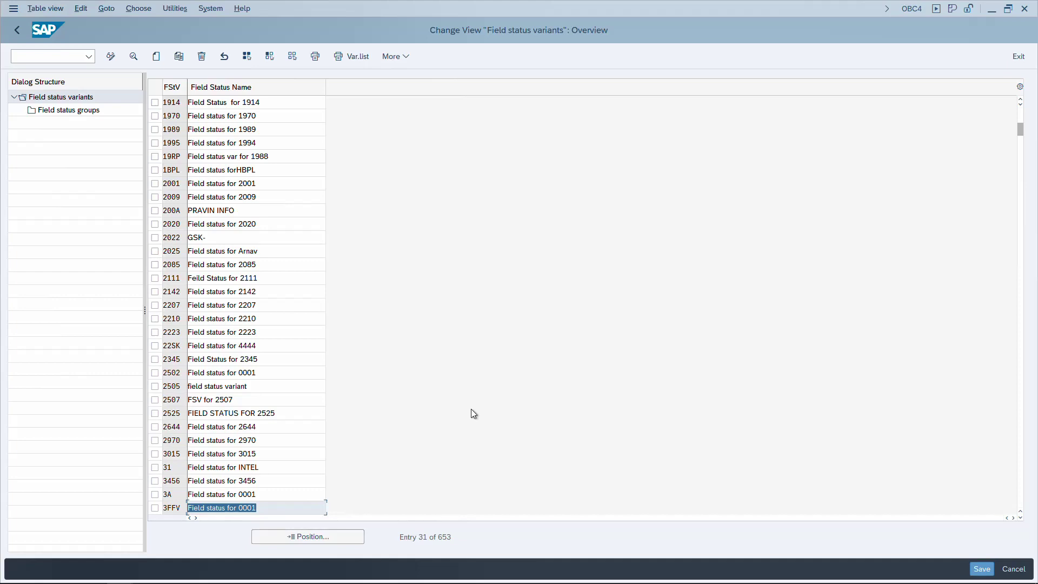
pyautogui.scroll(-1, 471, 409)
pyautogui.scroll(2, 472, 409)
pyautogui.press('Up')
pyautogui.press('Up')
pyautogui.press('Up')
pyautogui.press('Up')
pyautogui.press('Up')
pyautogui.press('Up')
pyautogui.press('Up')
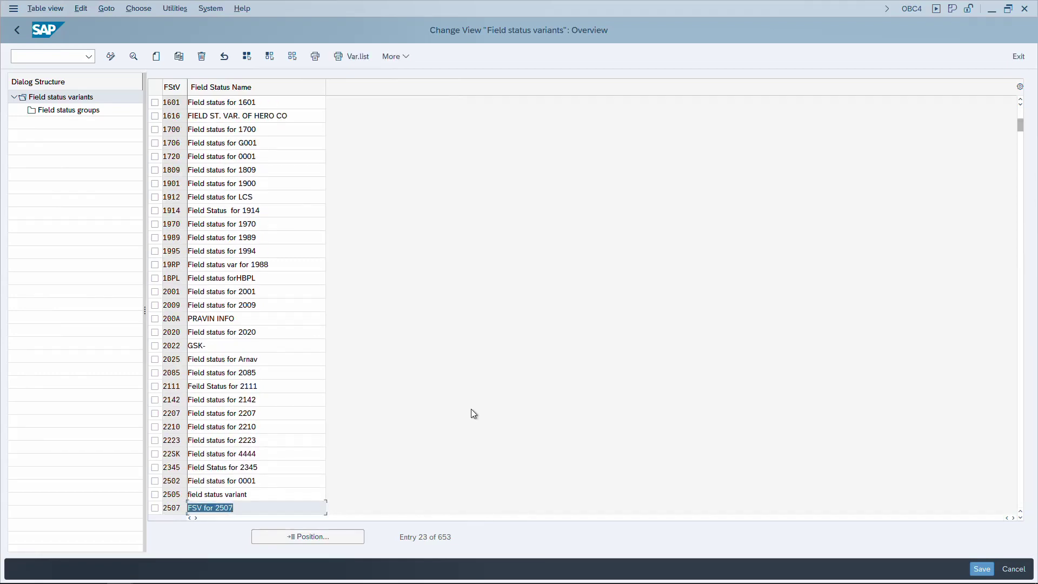
pyautogui.press('pageup')
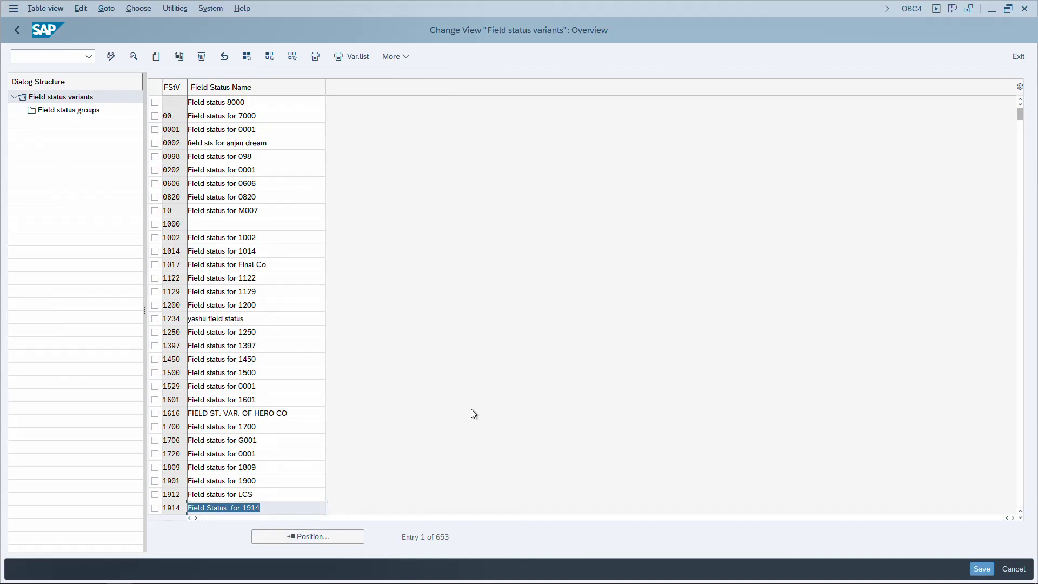
pyautogui.hotkey('ctrl', 'pagedown')
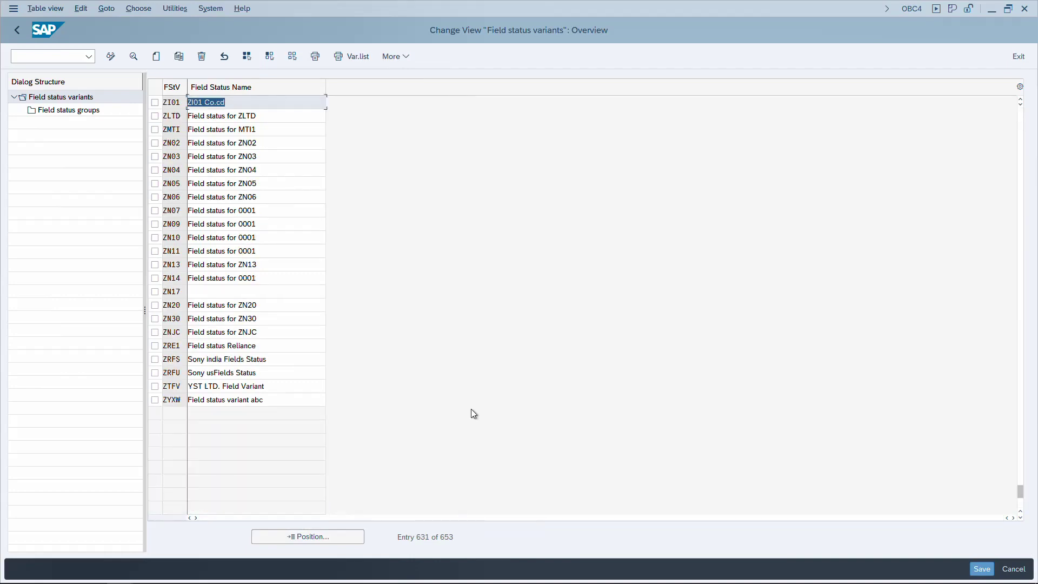
pyautogui.hotkey('ctrl', 'pageup')
pyautogui.hotkey('ctrl', 'pagedown')
pyautogui.hotkey('ctrl', 'pageup')
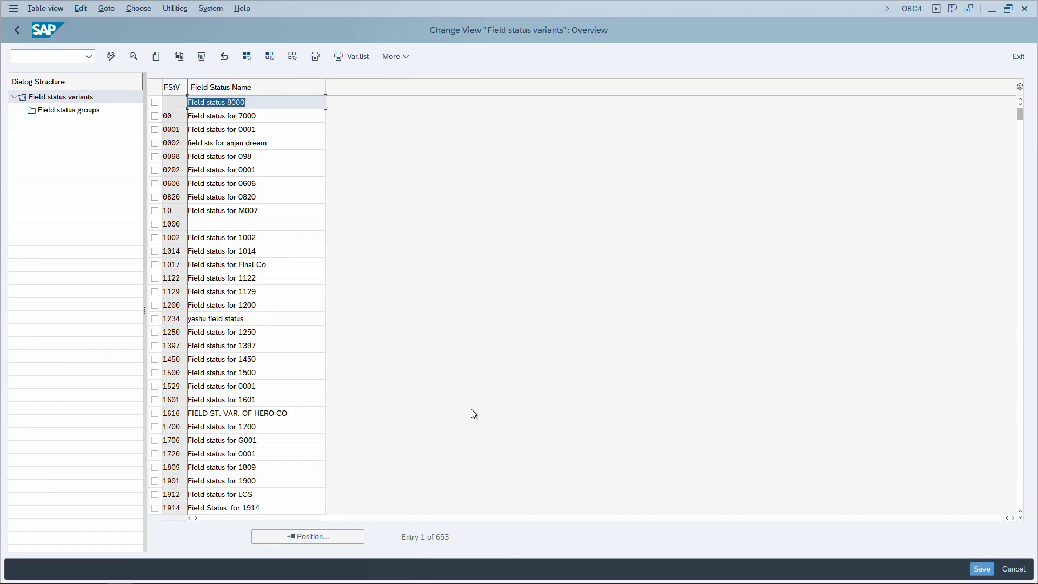
# - Select all field status variants and deselect them all
pyautogui.press('F7')
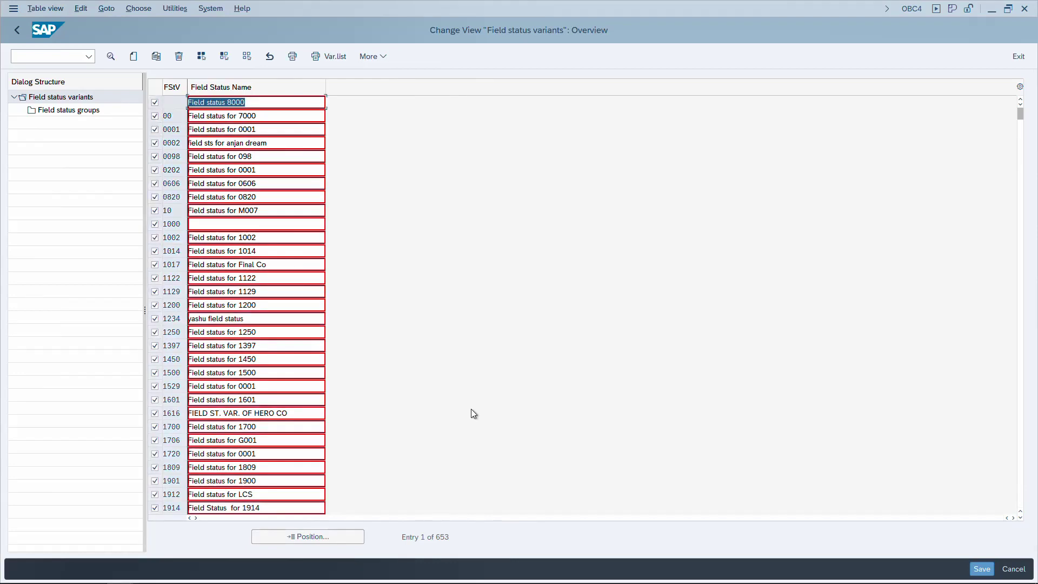
pyautogui.click(246, 56)
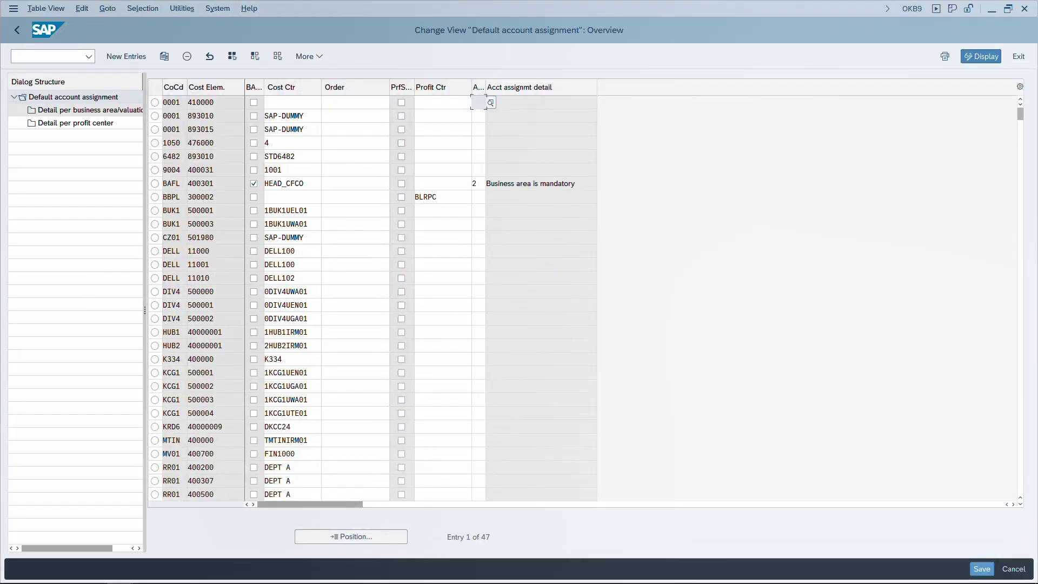
# - Position the default account assignment list at company code 0001 and cost element 893015
pyautogui.click(378, 347)
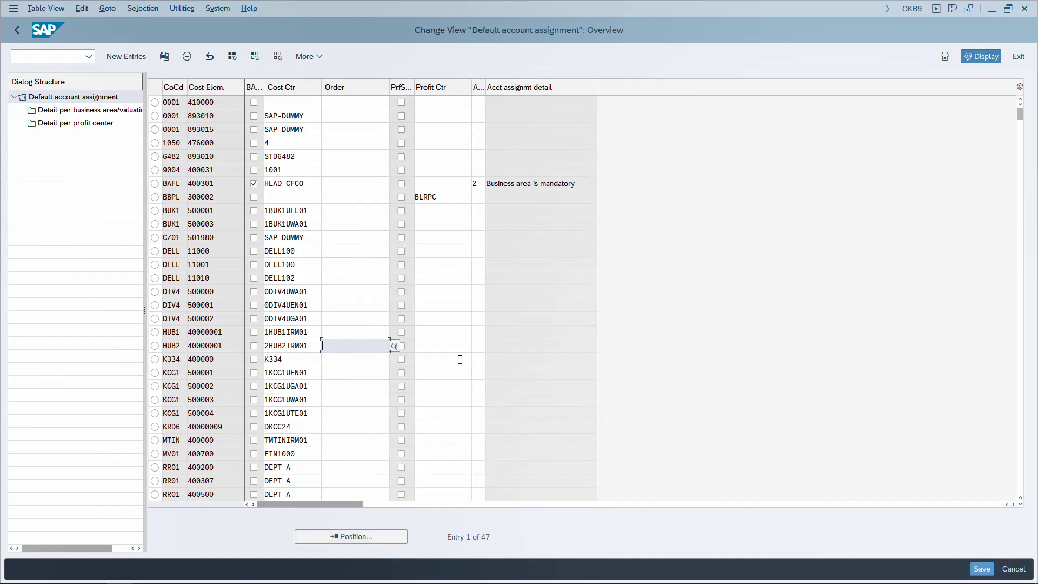
pyautogui.hotkey('ctrl', 'f')
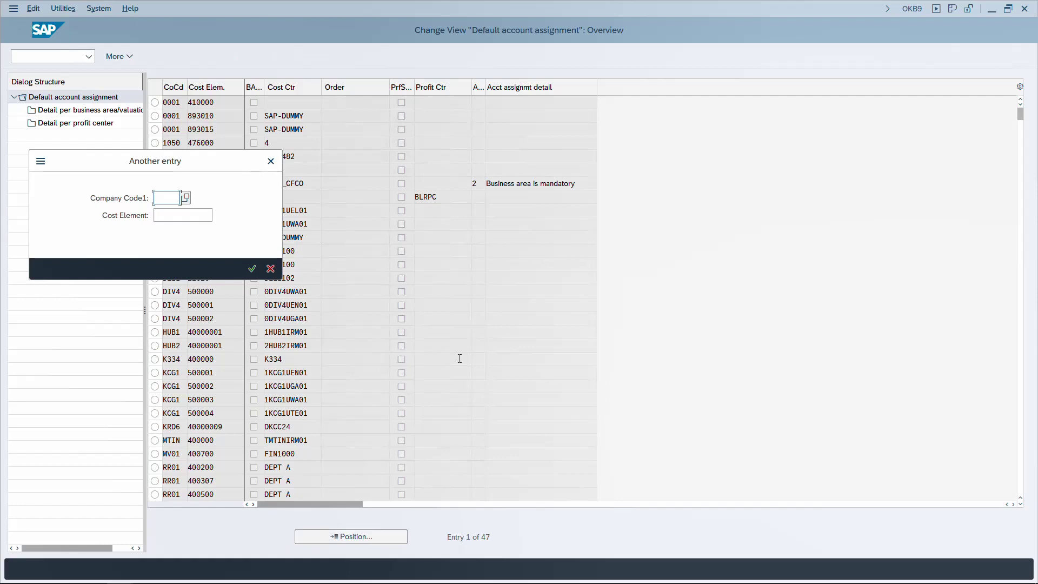
pyautogui.write('0001')
pyautogui.press('Tab')
pyautogui.write('893015')
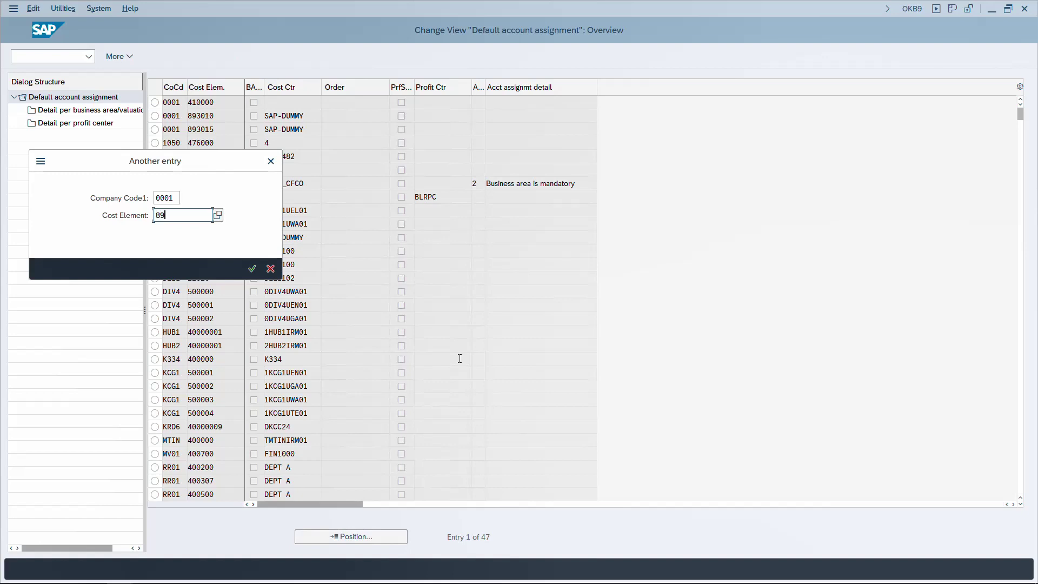
pyautogui.press('Return')
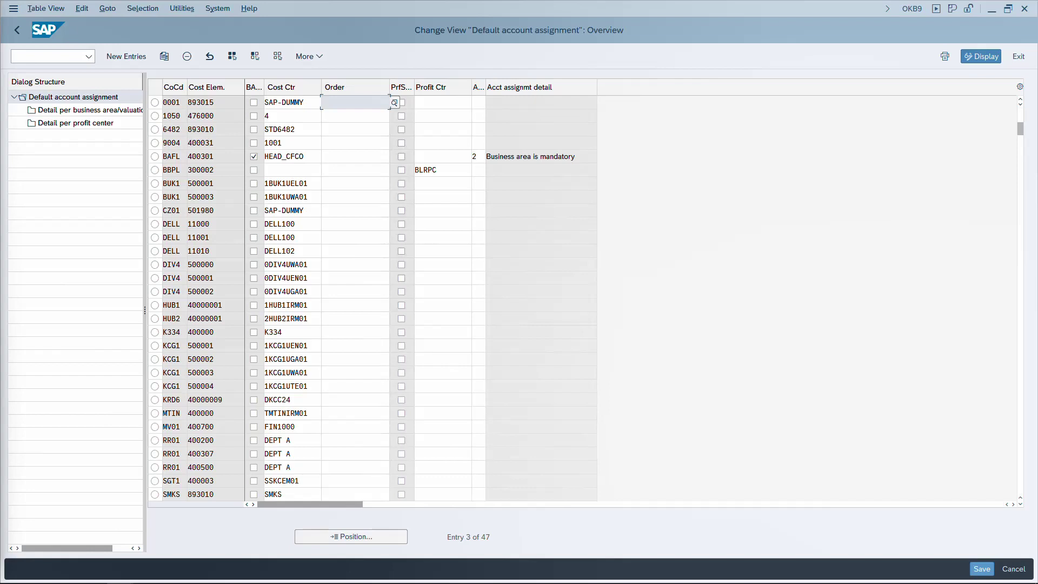
# - Select all entries in the default account assignment list
pyautogui.hotkey('ctrl', '/')
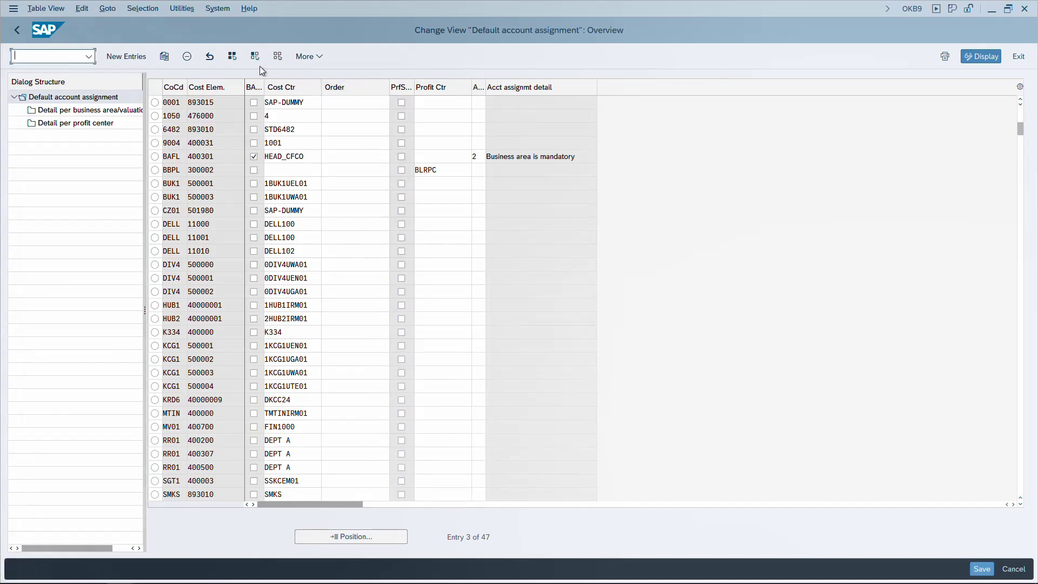
pyautogui.click(231, 57)
pyautogui.press('pagedown')
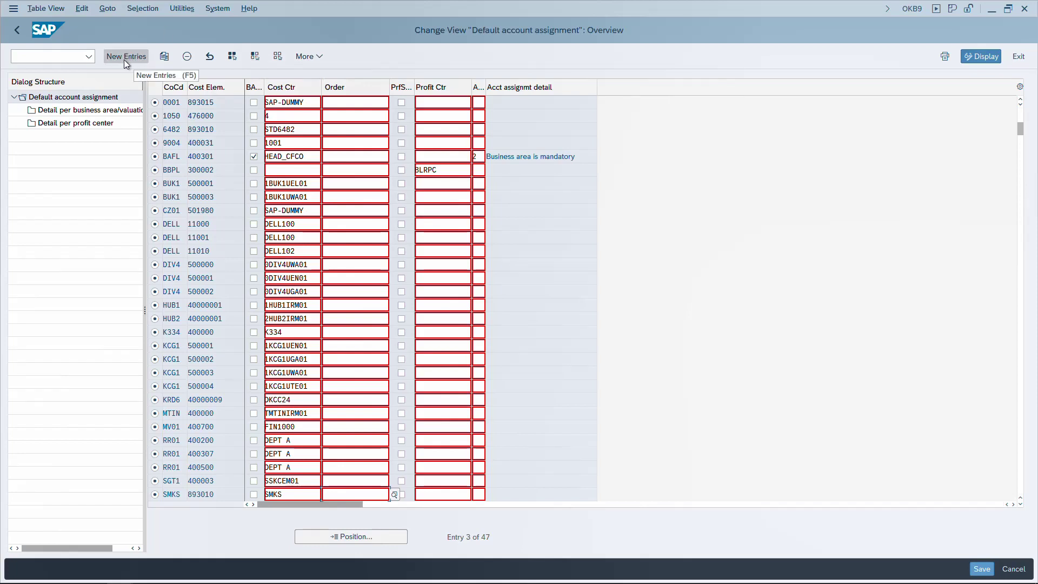
# - Load the selection criteria for table ACDOCA in General Table Display
pyautogui.click(453, 58)
pyautogui.press('F5')
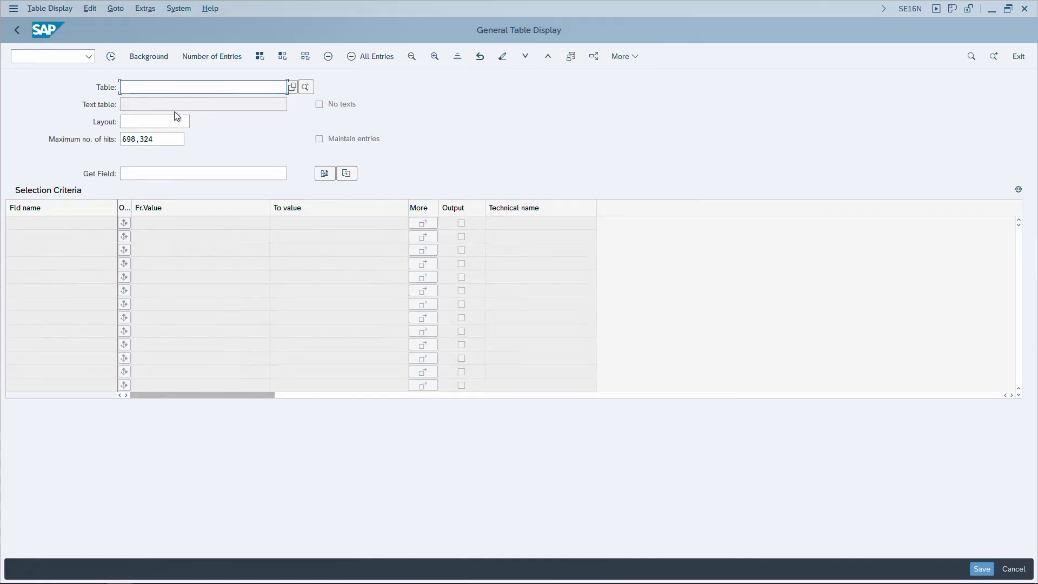
pyautogui.write('ACDOCA')
pyautogui.press('Return')
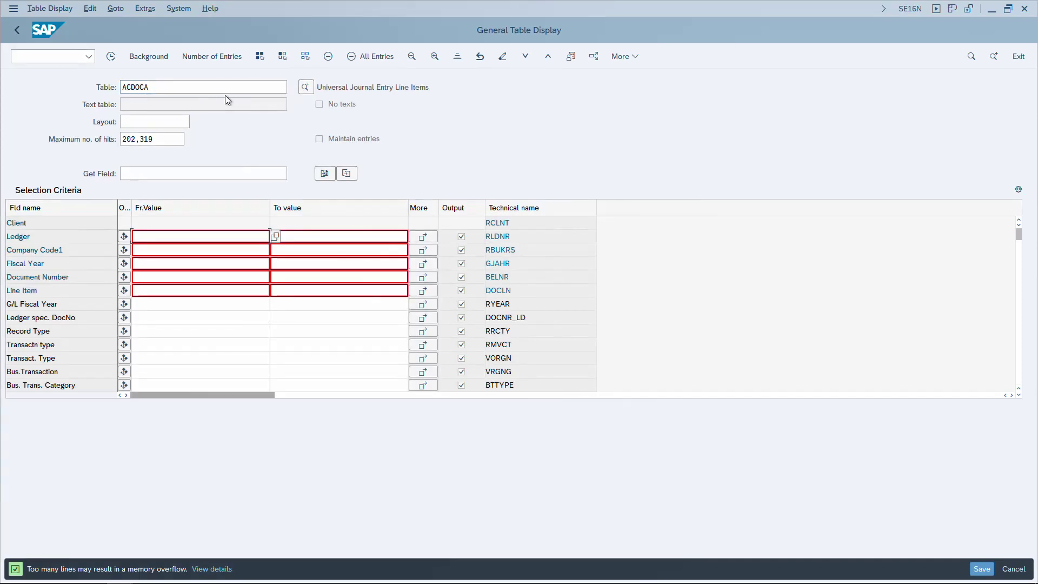
# - Display the ACDOCA table entries, return to the selection criteria, and check the number of entries found
pyautogui.press('F8')
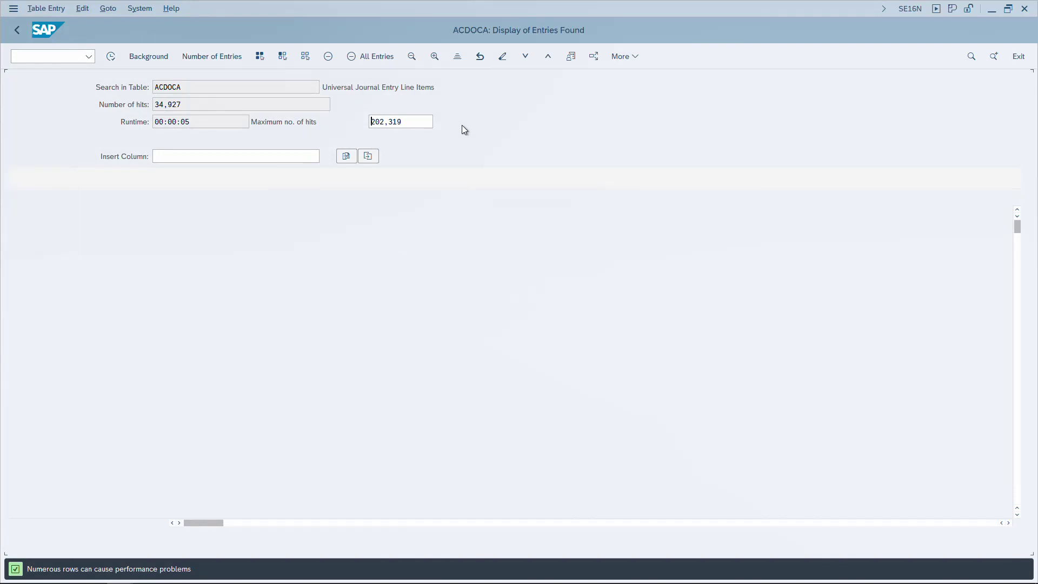
pyautogui.press('F3')
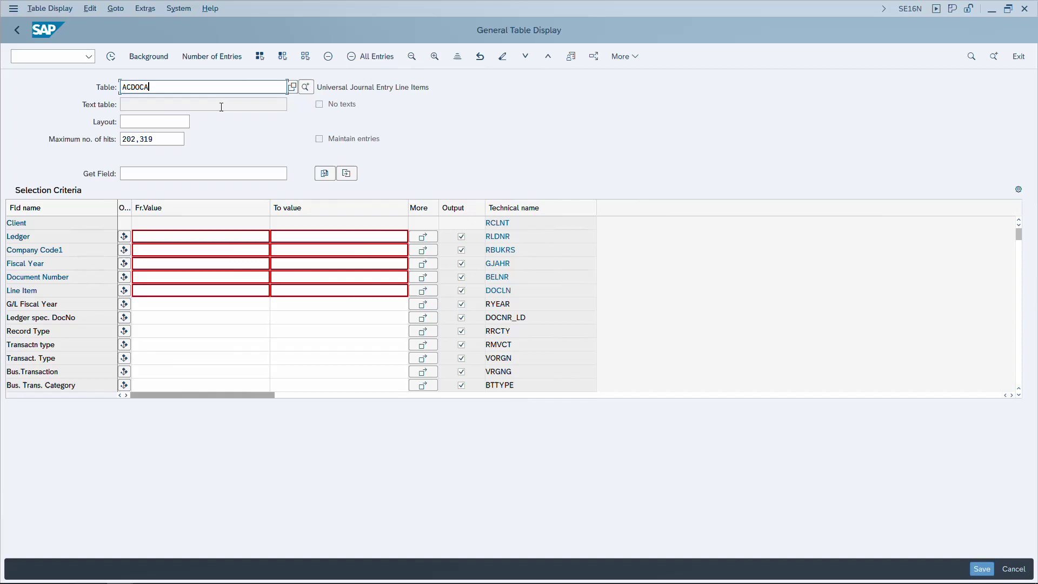
pyautogui.click(203, 58)
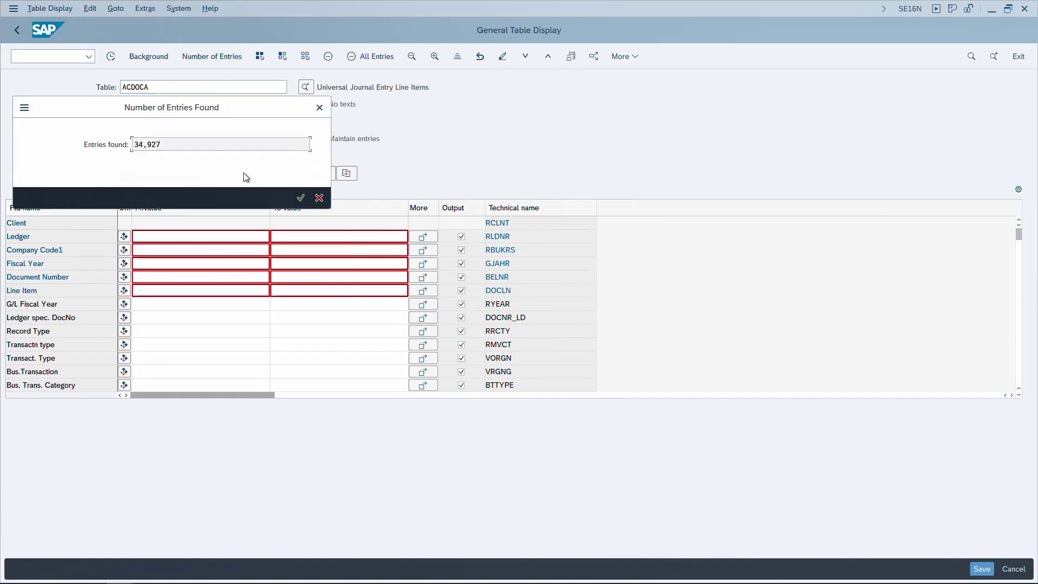
pyautogui.click(301, 198)
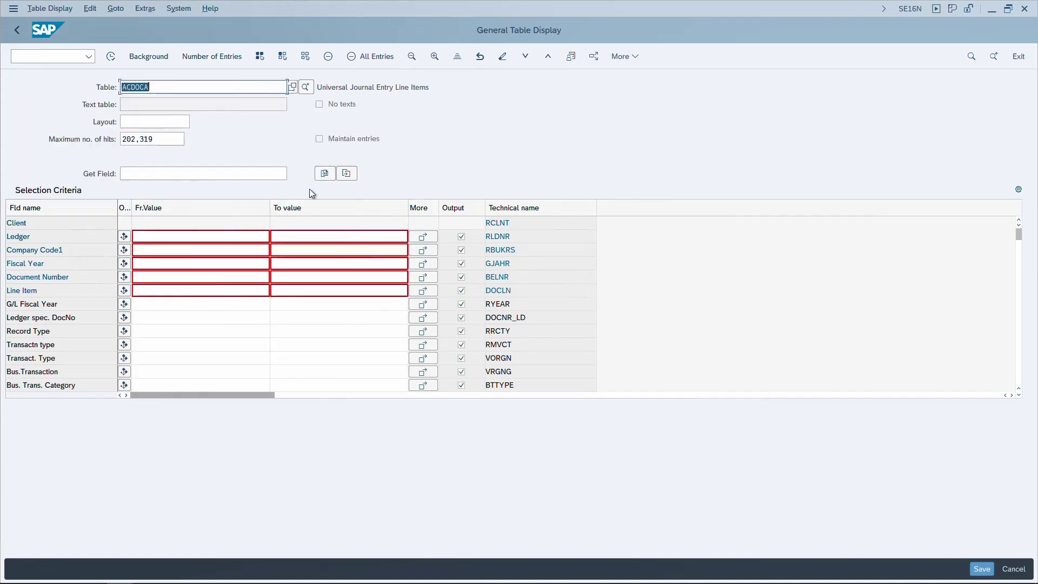
# - Copy the field names from Company Code1 through Ledger spec. DocNo and paste them into the Document Number multiple selection
pyautogui.click(416, 241)
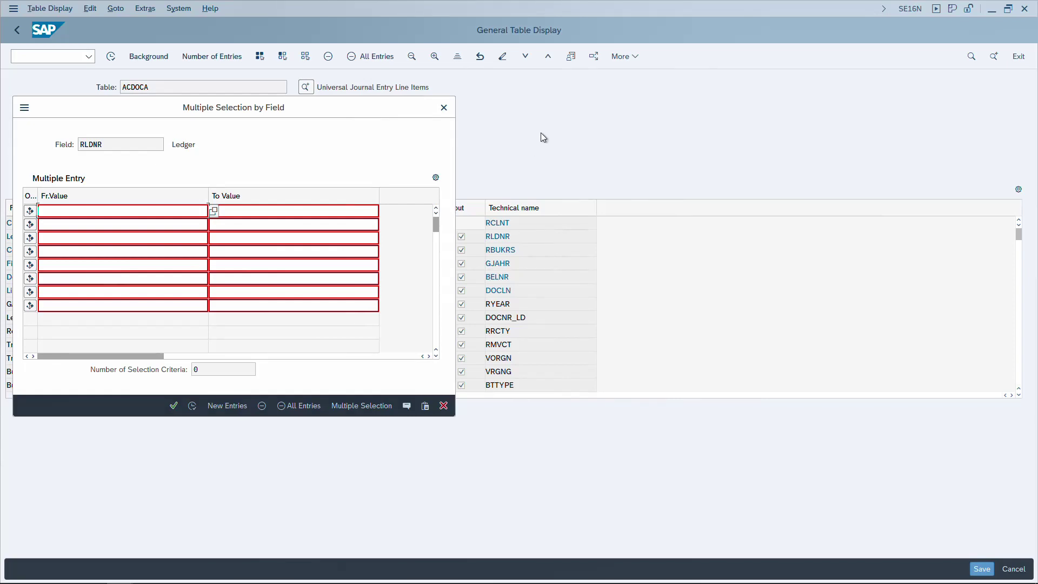
pyautogui.click(444, 107)
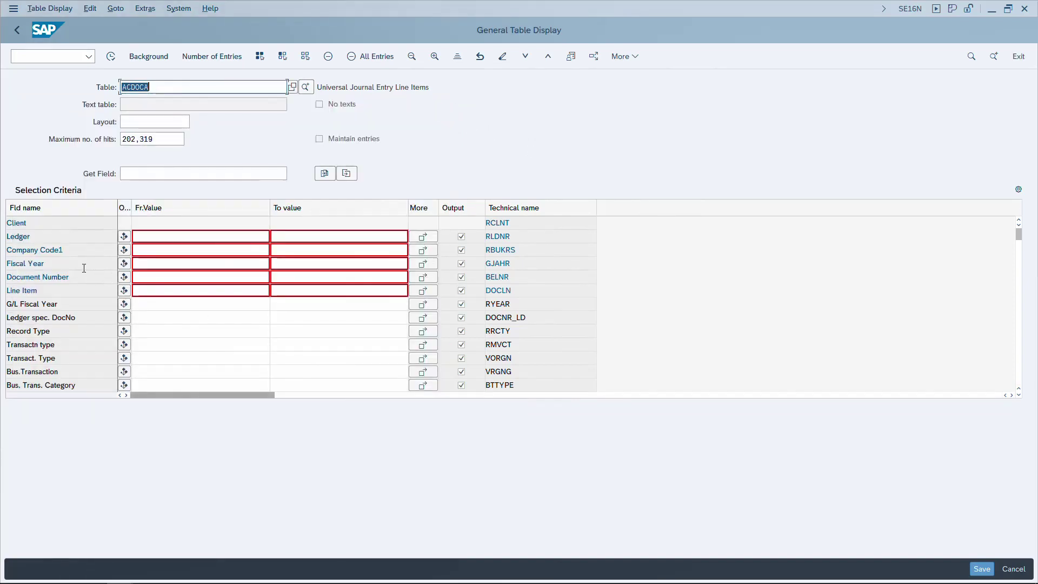
pyautogui.moveTo(75, 318); pyautogui.dragTo(9, 250)
pyautogui.hotkey('ctrl', 'y')
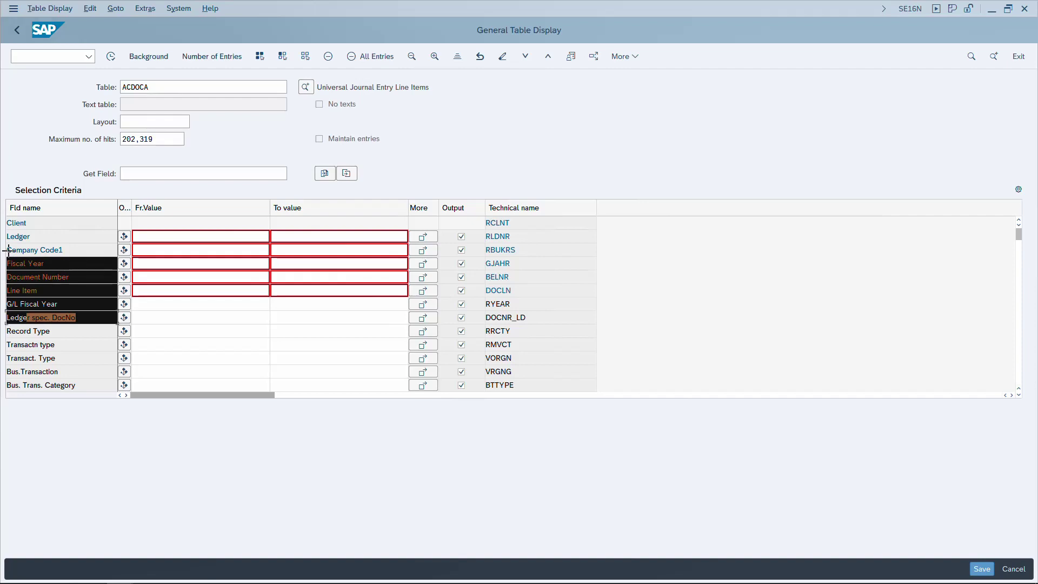
pyautogui.click(430, 277)
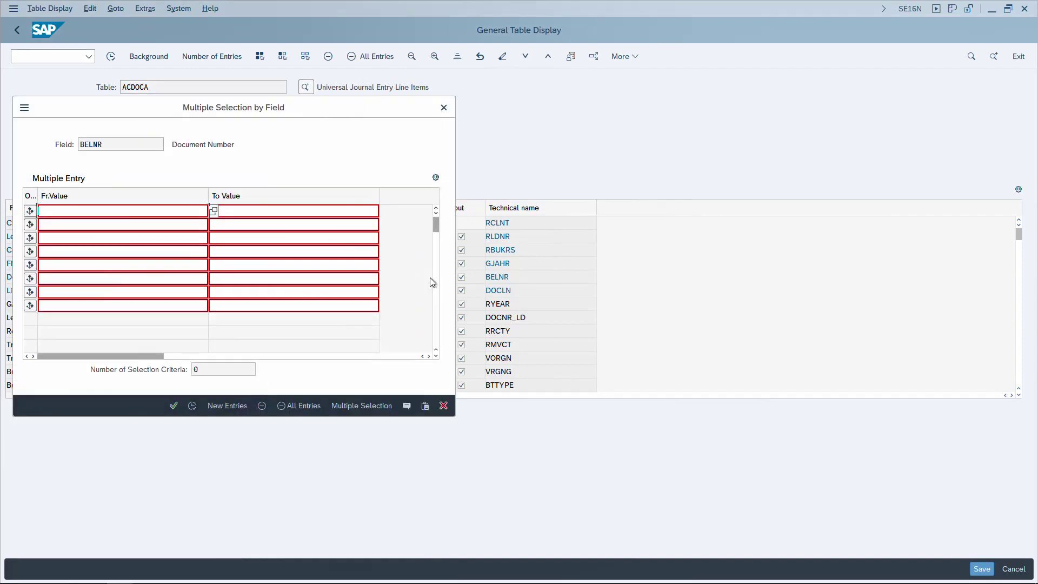
pyautogui.hotkey('shift', 'F12')
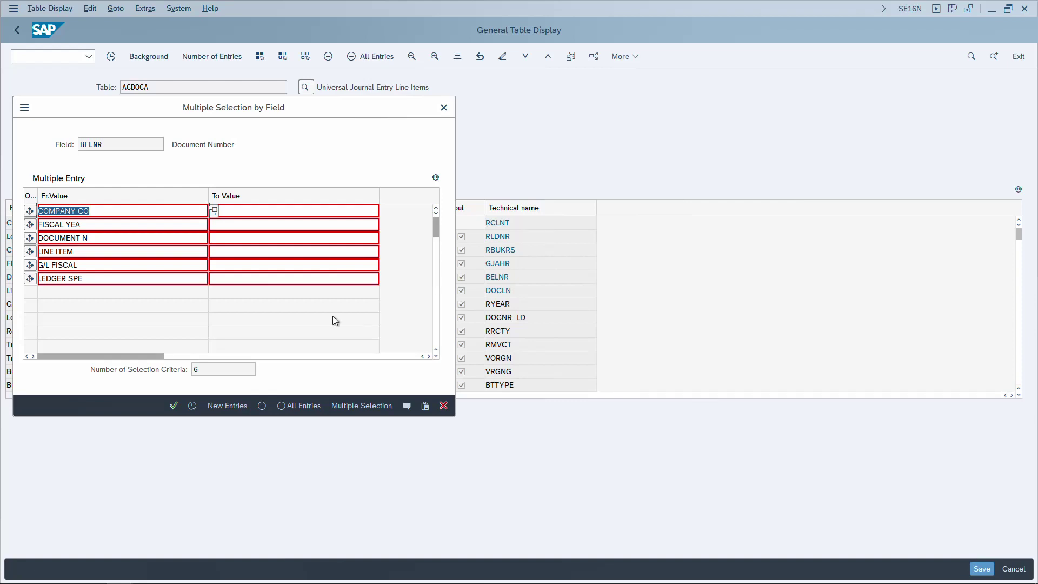
pyautogui.hotkey('shift', 'F4')
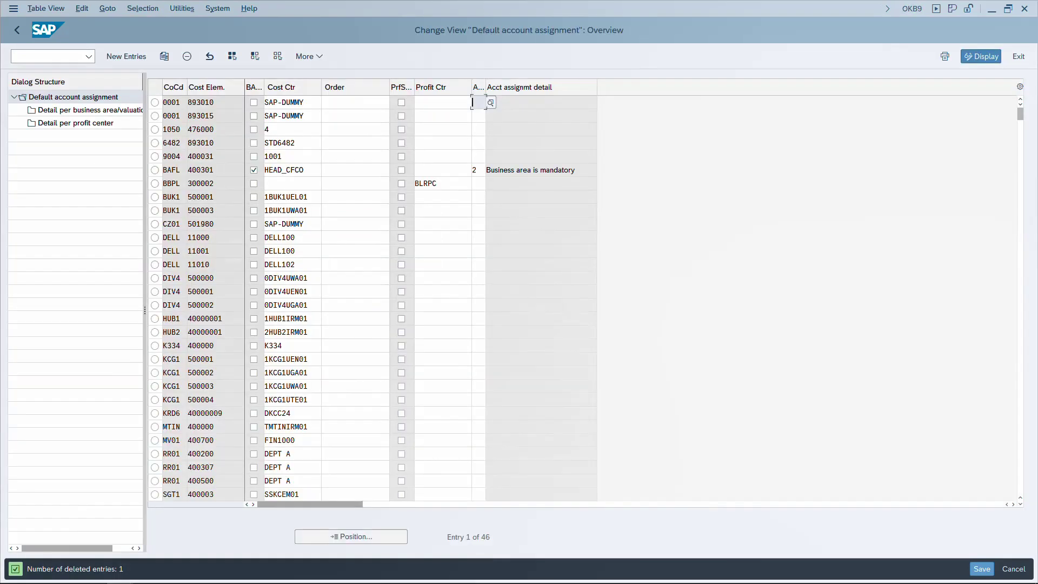
# - Delete the default account assignment entry for company code 9004 and cost element 400031
pyautogui.click(364, 152)
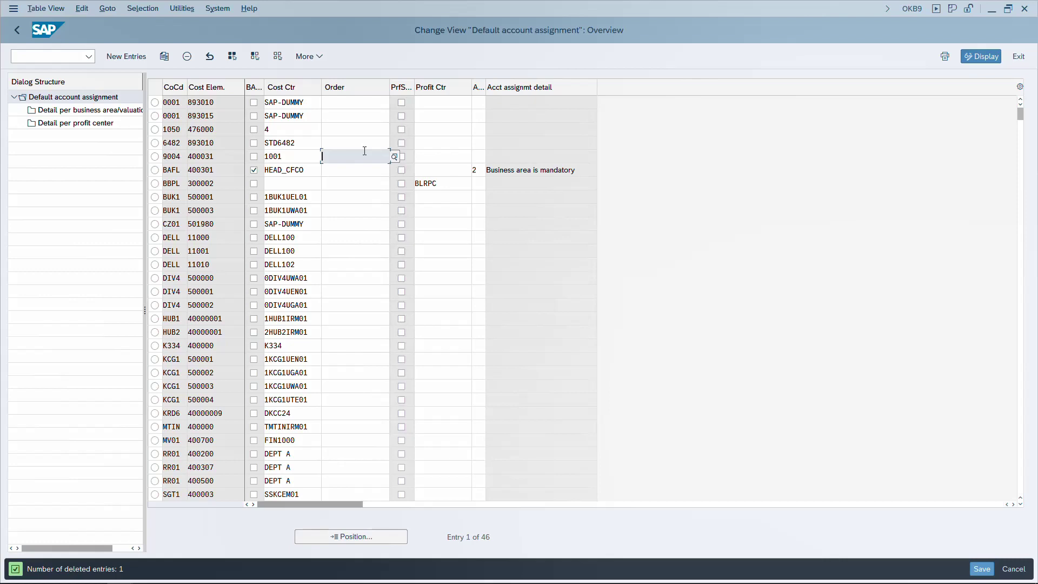
pyautogui.doubleClick(364, 152)
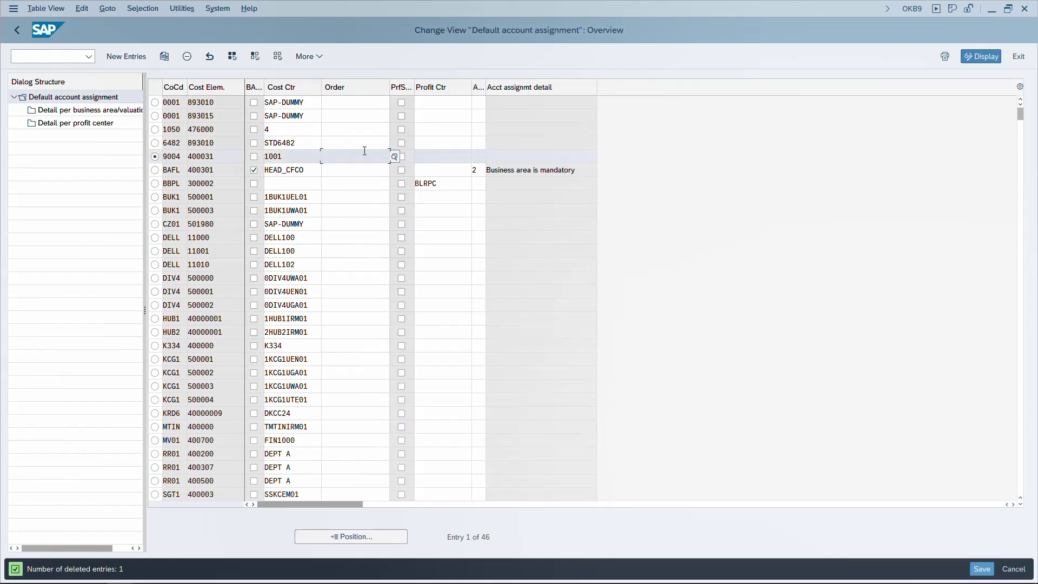
pyautogui.hotkey('shift', 'F2')
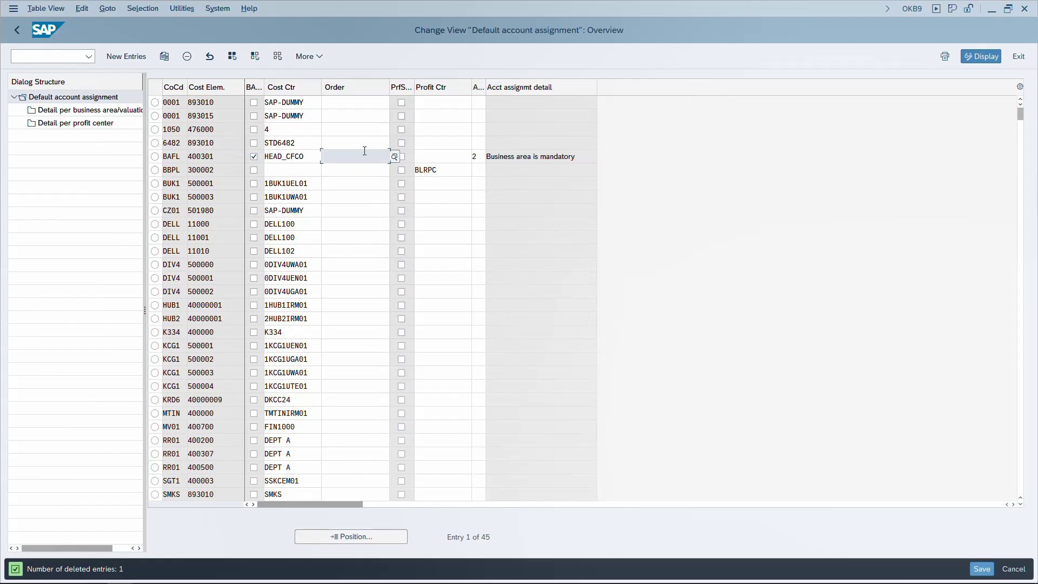
# - Copy the block of default account assignment rows from BUK1 500001 through K334 400000
pyautogui.click(356, 265)
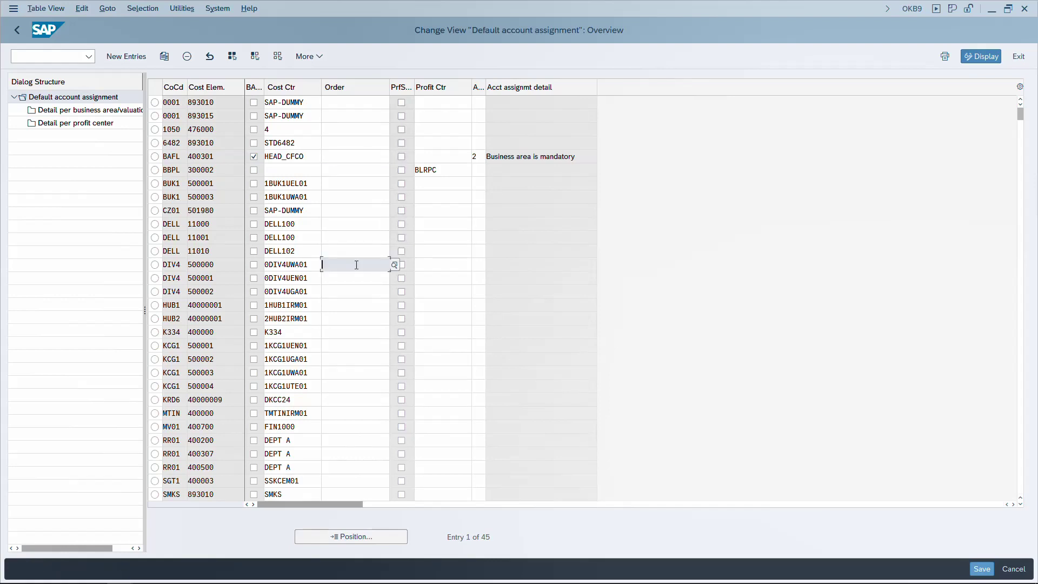
pyautogui.hotkey('ctrl', 'y')
pyautogui.moveTo(165, 179); pyautogui.dragTo(620, 339)
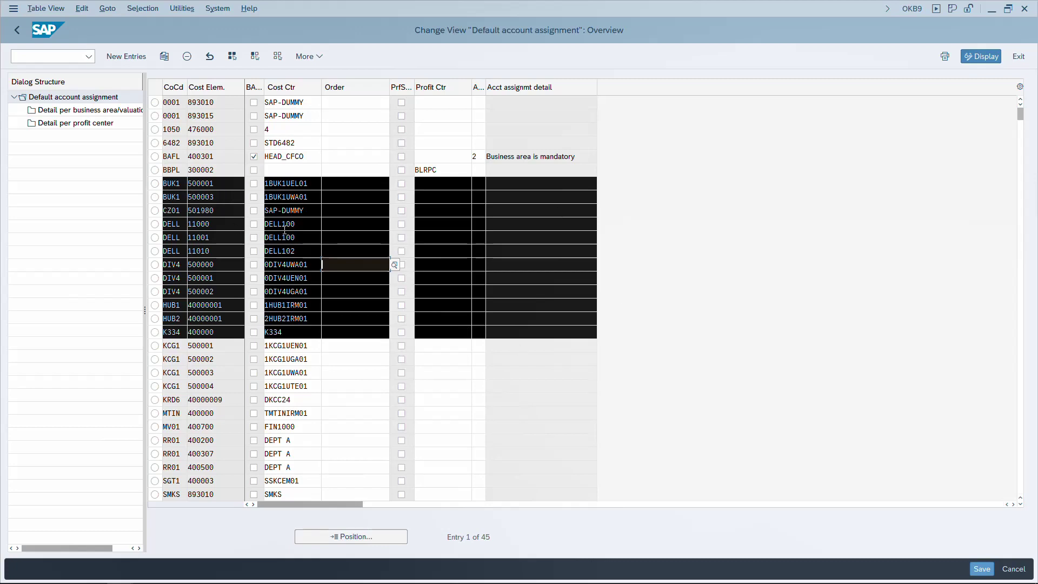
pyautogui.hotkey('ctrl', 'c')
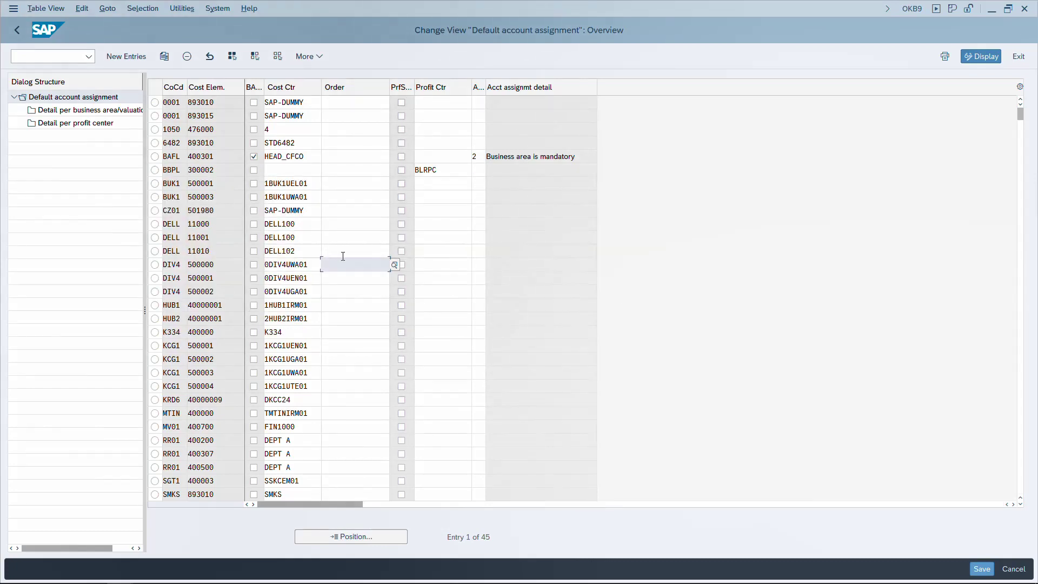